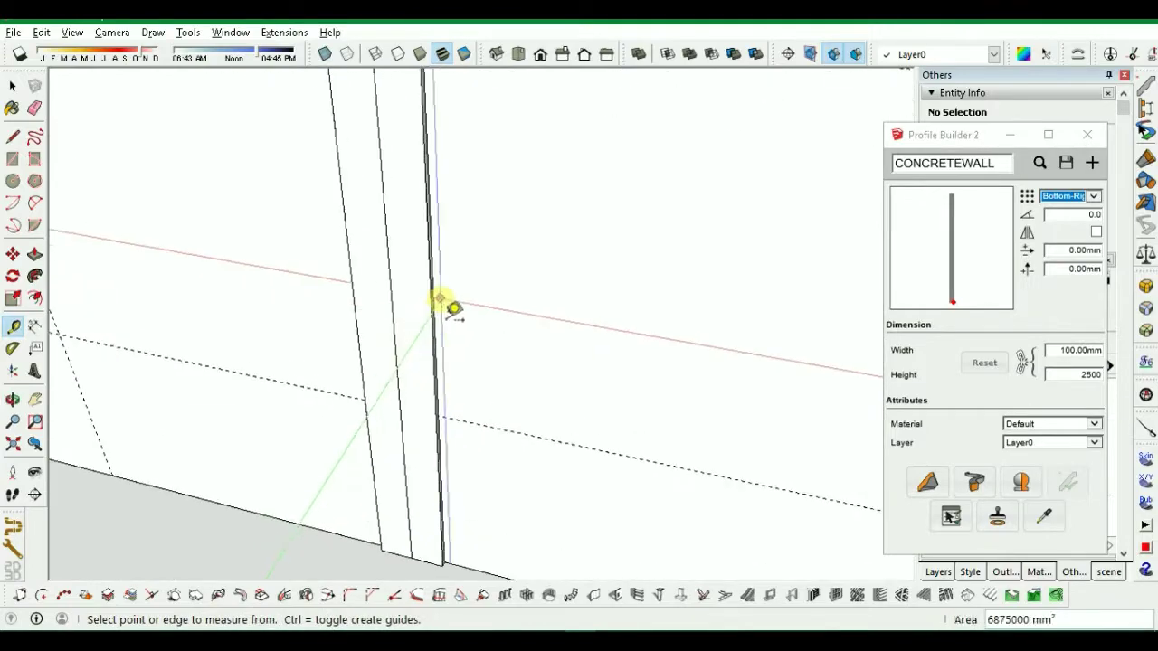
# - Add a vertical guide beside the middle column and a horizontal guide 200 mm above the base of the recessed wall
pyautogui.click(429, 279)
pyautogui.scroll(-4, 511, 297)
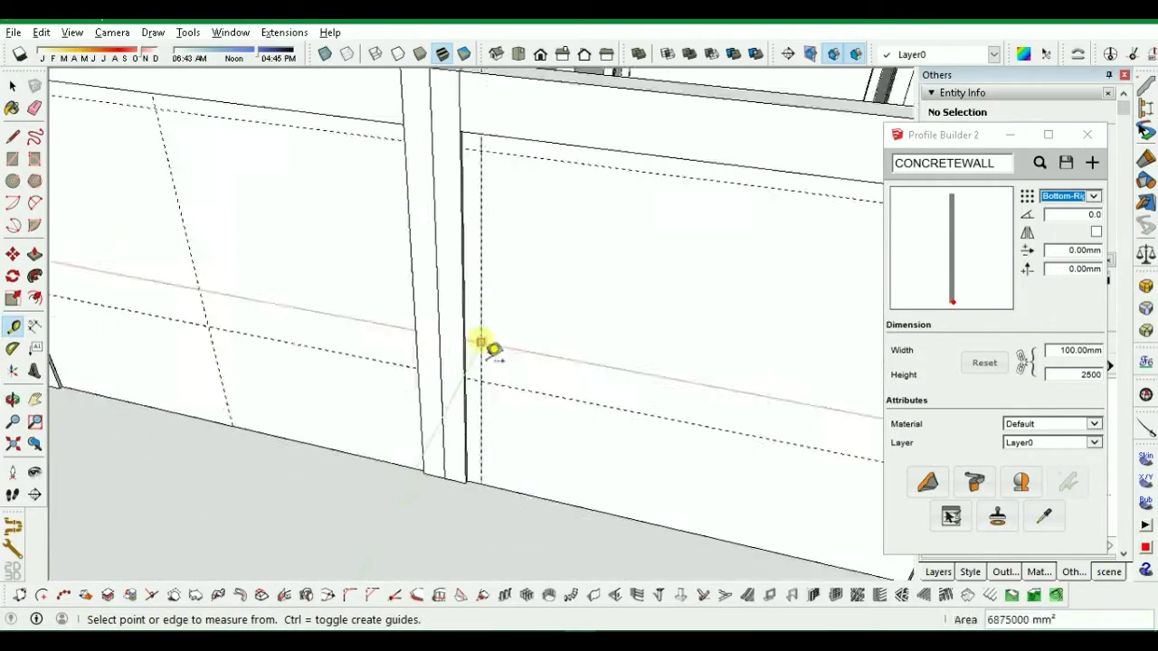
pyautogui.moveTo(471, 313); pyautogui.dragTo(429, 367, button='middle')
pyautogui.scroll(-2, 429, 367)
pyautogui.moveTo(579, 317); pyautogui.dragTo(651, 344, button='middle')
pyautogui.scroll(1, 602, 398)
pyautogui.click(596, 408)
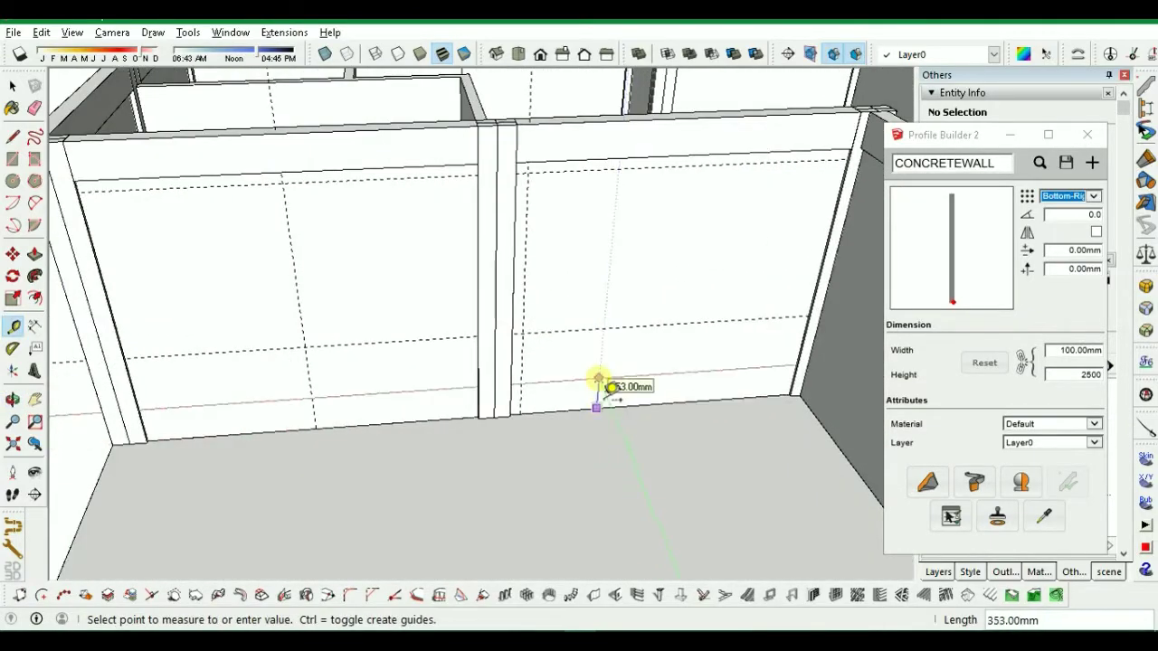
pyautogui.write('200')
pyautogui.press('Return')
# - Add a horizontal sill guide on the adjoining side wall, measured upward from its base edge
pyautogui.scroll(-2, 507, 398)
pyautogui.moveTo(445, 416); pyautogui.dragTo(534, 412, button='middle')
pyautogui.scroll(2, 534, 411)
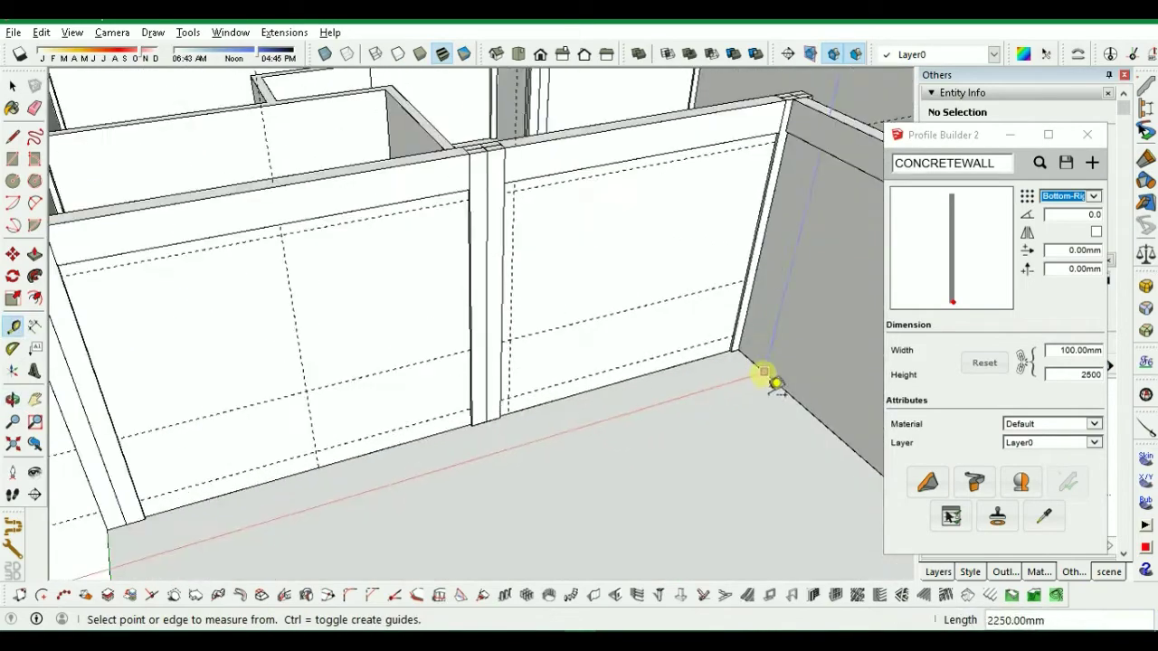
pyautogui.click(764, 372)
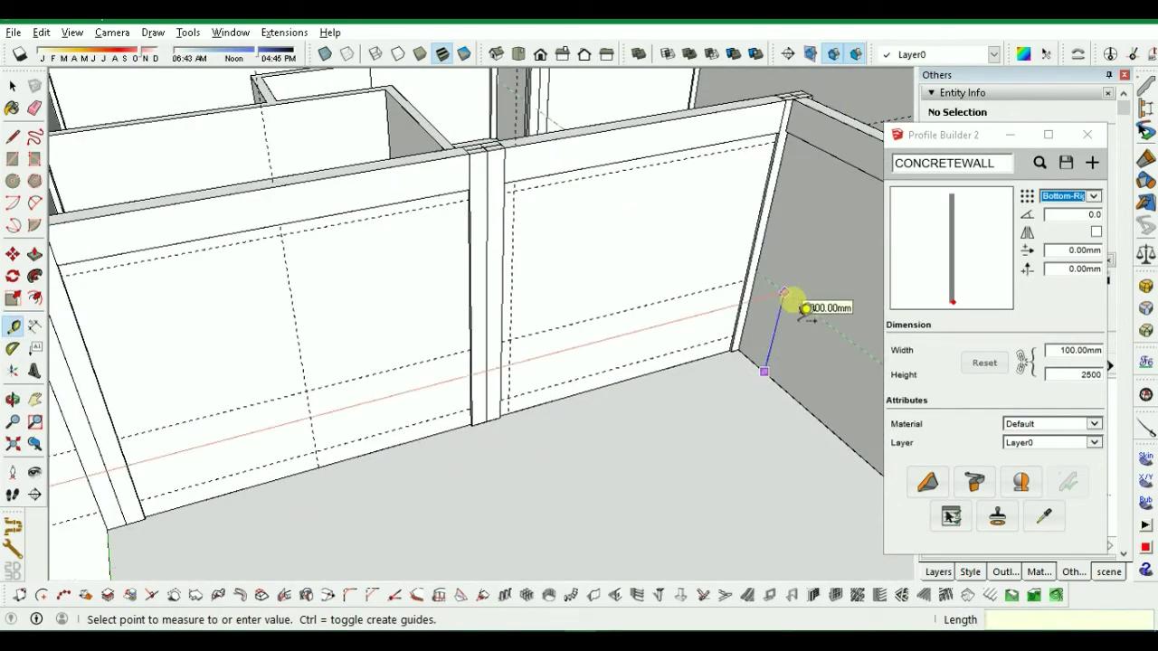
pyautogui.moveTo(792, 300); pyautogui.dragTo(767, 306, button='middle')
pyautogui.scroll(-3, 282, 400)
pyautogui.moveTo(299, 398); pyautogui.dragTo(474, 396, button='middle')
pyautogui.click(620, 498)
# - Add a horizontal sill guide on the long end wall, measured upward from its base edge
pyautogui.scroll(-1, 493, 459)
pyautogui.moveTo(494, 458); pyautogui.dragTo(272, 483, button='middle')
pyautogui.press('space')
pyautogui.press('t')
pyautogui.click(495, 465)
pyautogui.press('Escape')
pyautogui.click(531, 465)
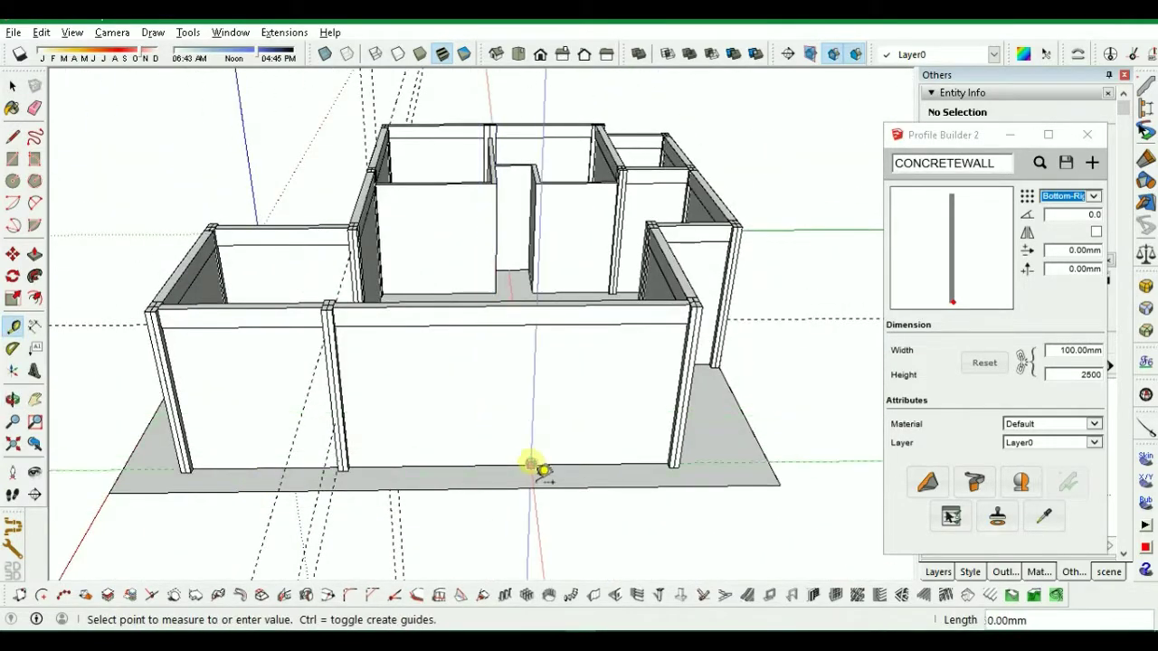
pyautogui.press('Return')
# - Add a horizontal guide on the narrow recessed wall at the building's corner, measured upward from its base edge
pyautogui.moveTo(561, 412); pyautogui.dragTo(679, 516, button='middle')
pyautogui.moveTo(227, 460); pyautogui.dragTo(444, 289, button='middle')
pyautogui.scroll(3, 613, 498)
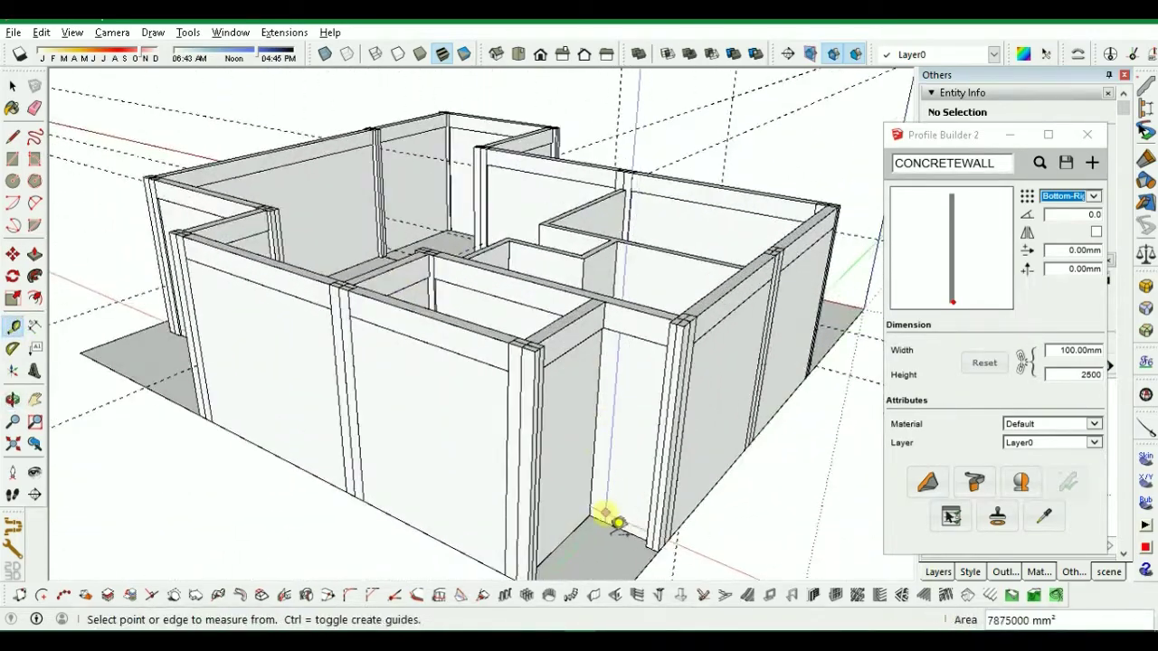
pyautogui.click(608, 523)
pyautogui.moveTo(622, 491); pyautogui.dragTo(411, 558, button='middle')
pyautogui.click(430, 539)
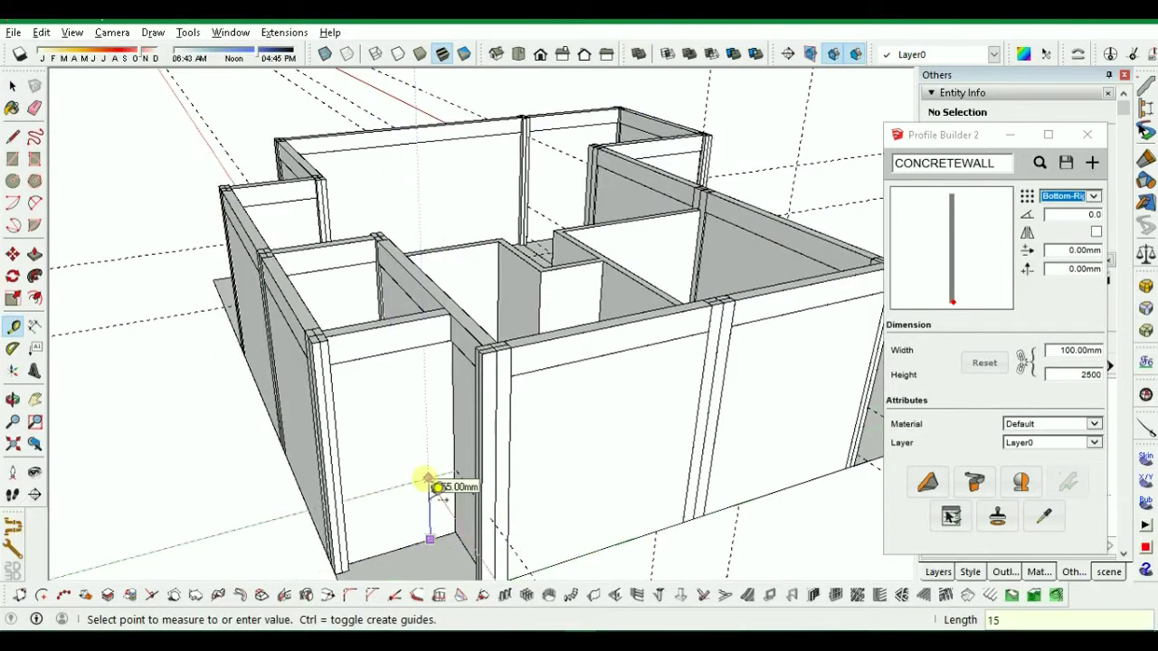
# - Add a horizontal guide 900 mm above the base of the projecting front wall
pyautogui.scroll(-5, 438, 486)
pyautogui.moveTo(437, 487); pyautogui.dragTo(10, 508, button='middle')
pyautogui.moveTo(787, 403); pyautogui.dragTo(679, 453, button='middle')
pyautogui.scroll(2, 414, 351)
pyautogui.click(570, 493)
pyautogui.write('900')
pyautogui.press('Return')
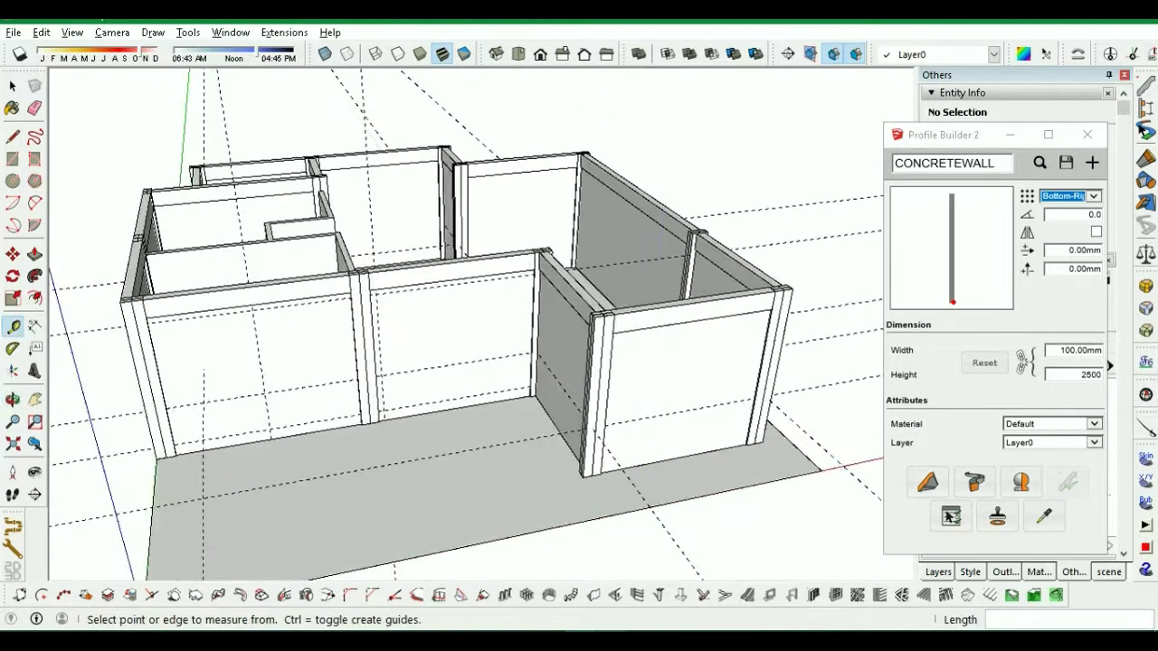
# - Create a 1200 by 1500 mm wall opening centred on the vertical guide of the front wall, with its sill on the horizontal guide
pyautogui.click(615, 597)
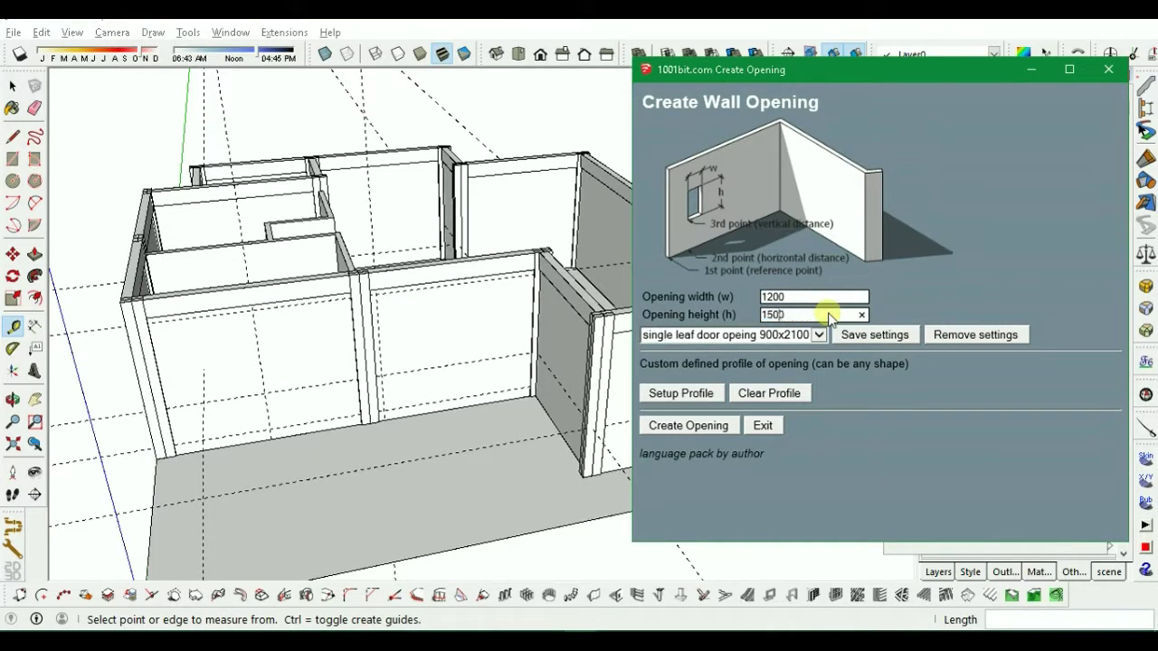
pyautogui.click(680, 433)
pyautogui.scroll(3, 258, 435)
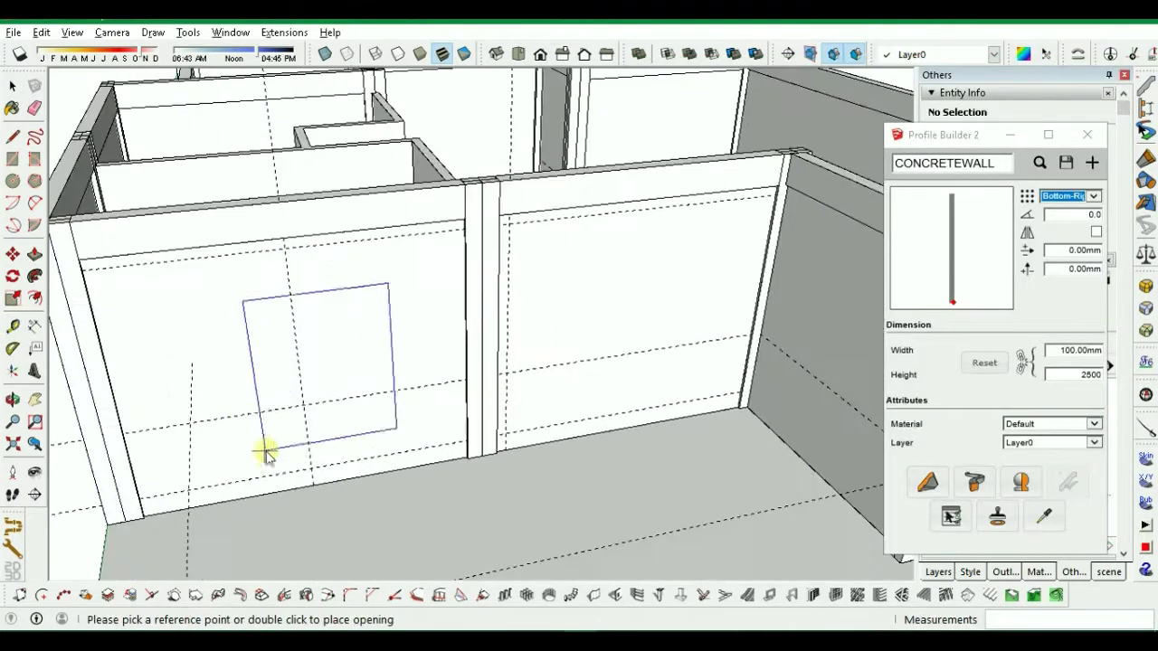
pyautogui.click(304, 409)
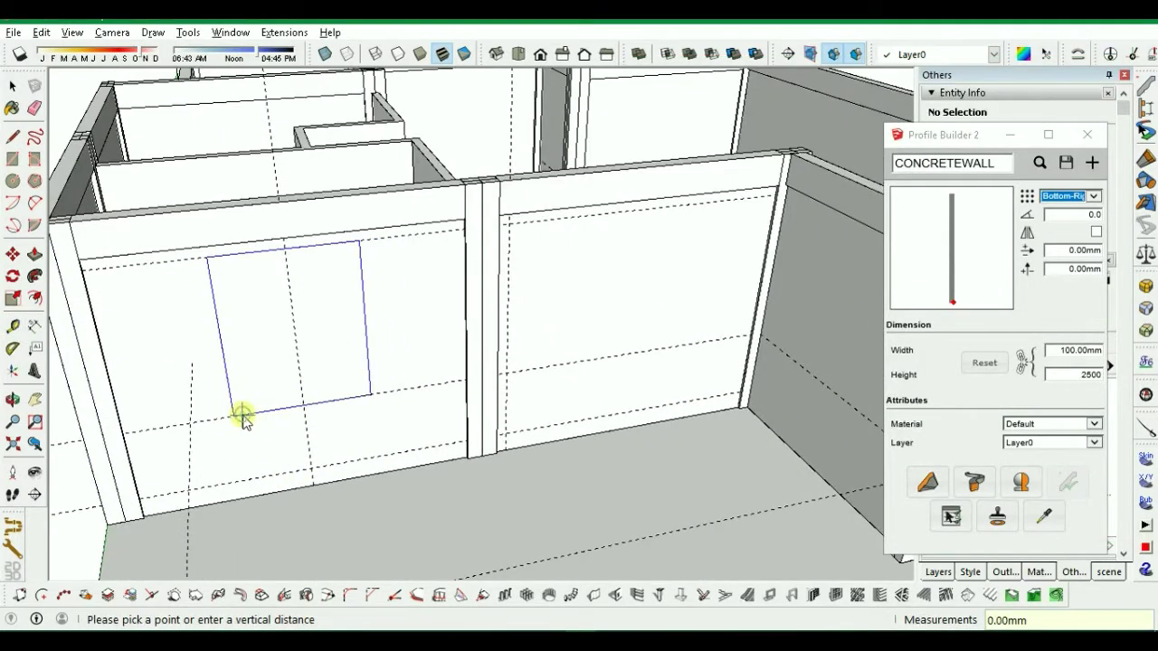
pyautogui.click(243, 417)
# - Place the same window opening in the projecting front wall, offset 600 mm from the base midpoint, with its sill on the guide
pyautogui.scroll(-6, 206, 446)
pyautogui.scroll(3, 390, 476)
pyautogui.moveTo(390, 475); pyautogui.dragTo(311, 488, button='middle')
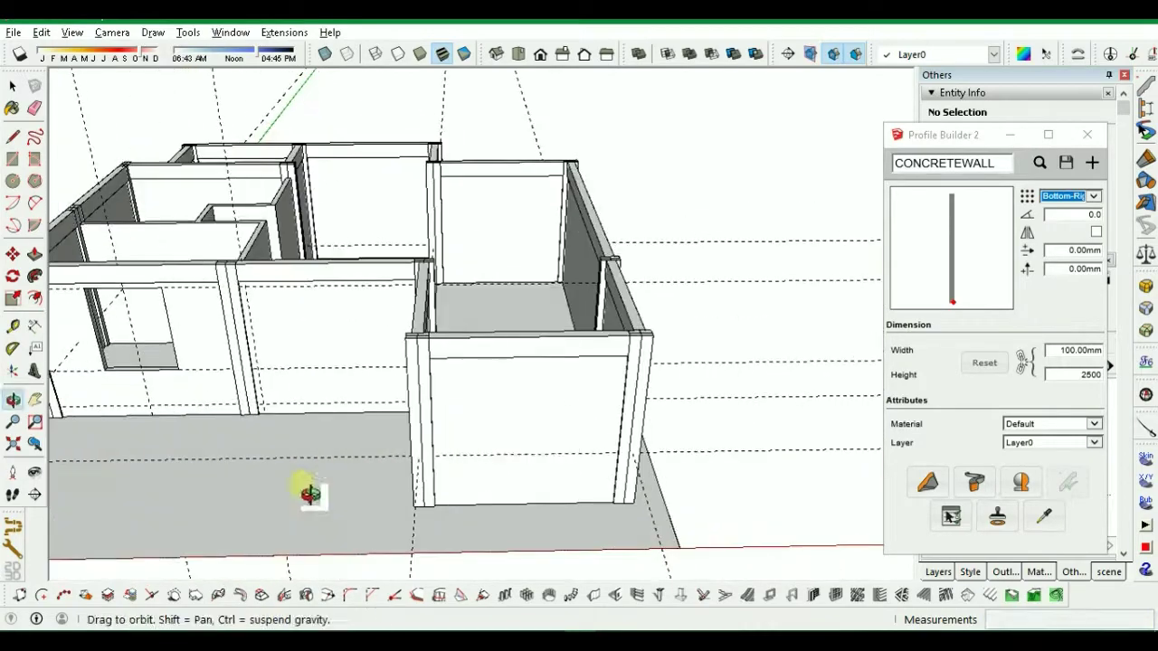
pyautogui.click(521, 507)
pyautogui.write('600')
pyautogui.press('Return')
pyautogui.click(476, 455)
# - Place the same window opening on one side of the long end wall's base midpoint, with its sill on the guide
pyautogui.scroll(-3, 480, 550)
pyautogui.moveTo(479, 550); pyautogui.dragTo(98, 506, button='middle')
pyautogui.scroll(4, 288, 416)
pyautogui.moveTo(290, 418); pyautogui.dragTo(203, 425, button='middle')
pyautogui.scroll(-2, 193, 419)
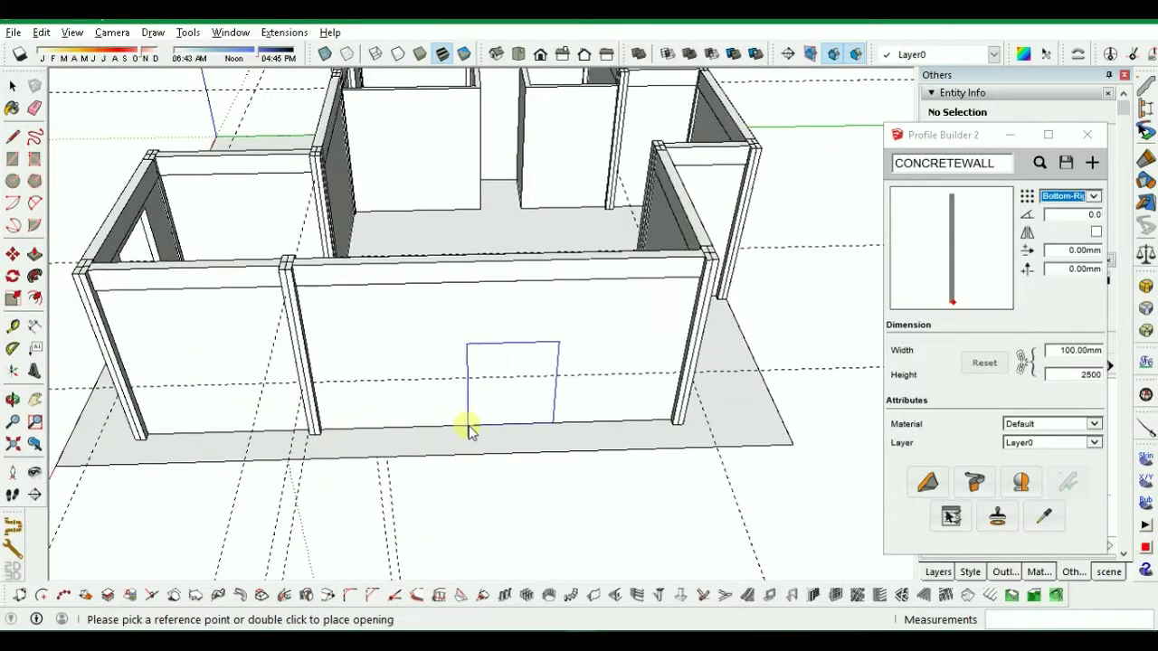
pyautogui.click(483, 430)
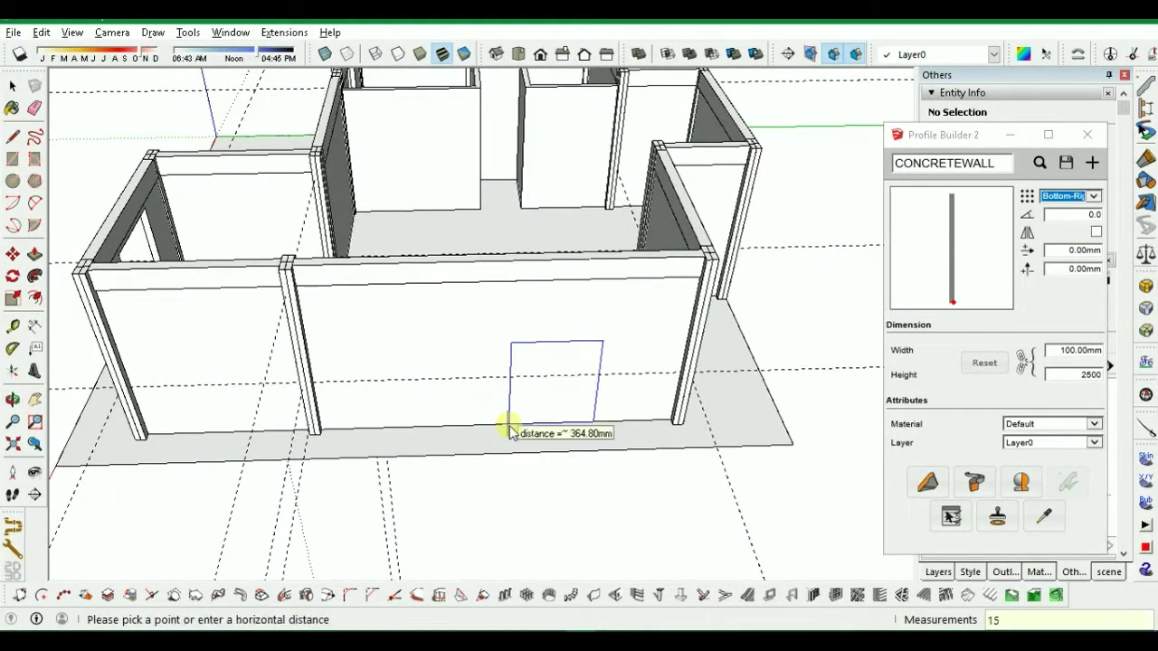
pyautogui.click(502, 382)
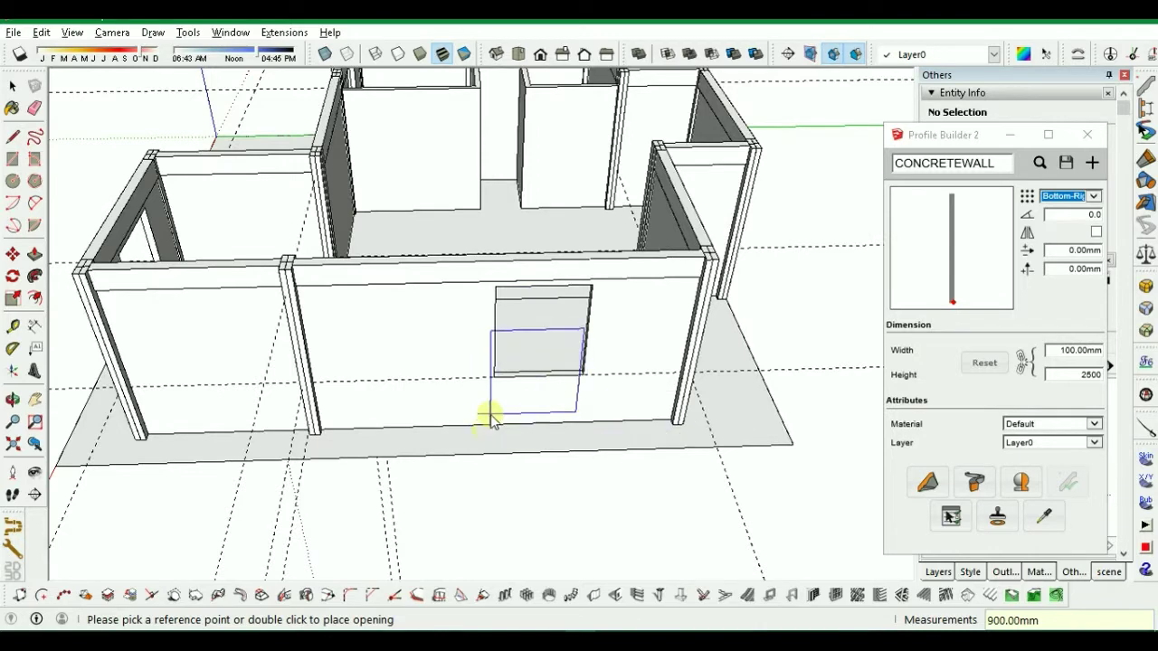
# - Place a second window opening of the same size in the long end wall, beside the first and on the same sill guide
pyautogui.press('space')
pyautogui.click(614, 593)
pyautogui.click(677, 428)
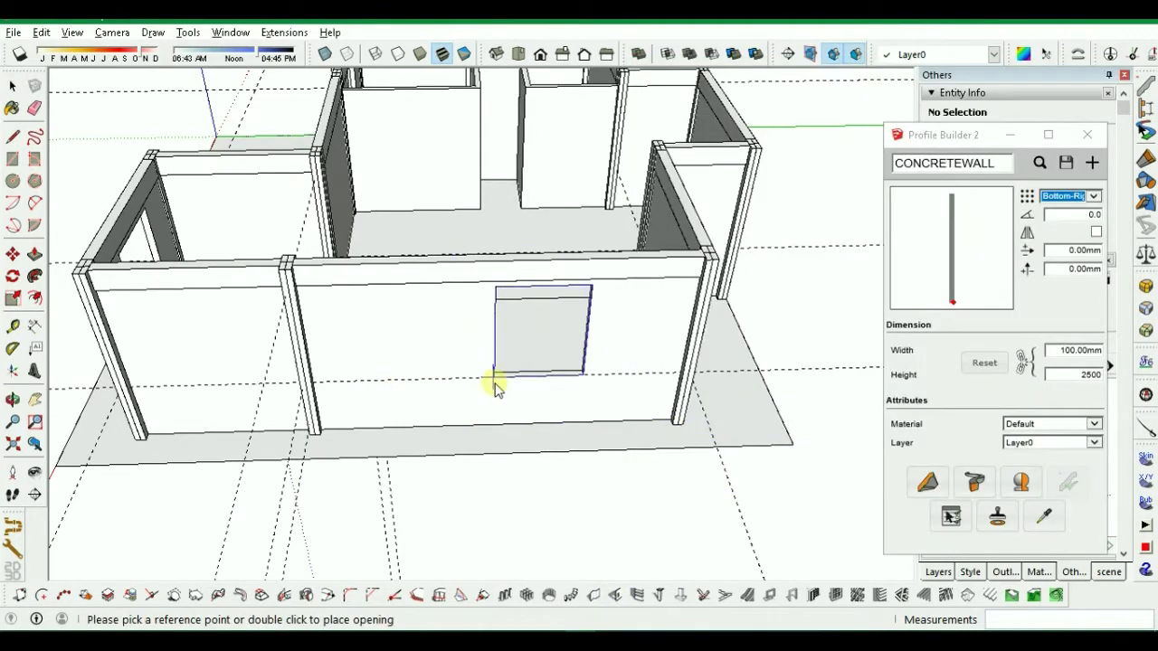
pyautogui.click(373, 387)
# - Measure along the long end wall from its corner column to the midpoint of its base edge
pyautogui.scroll(-4, 403, 389)
pyautogui.moveTo(487, 391); pyautogui.dragTo(570, 380, button='middle')
pyautogui.press('space')
pyautogui.scroll(5, 569, 374)
pyautogui.press('t')
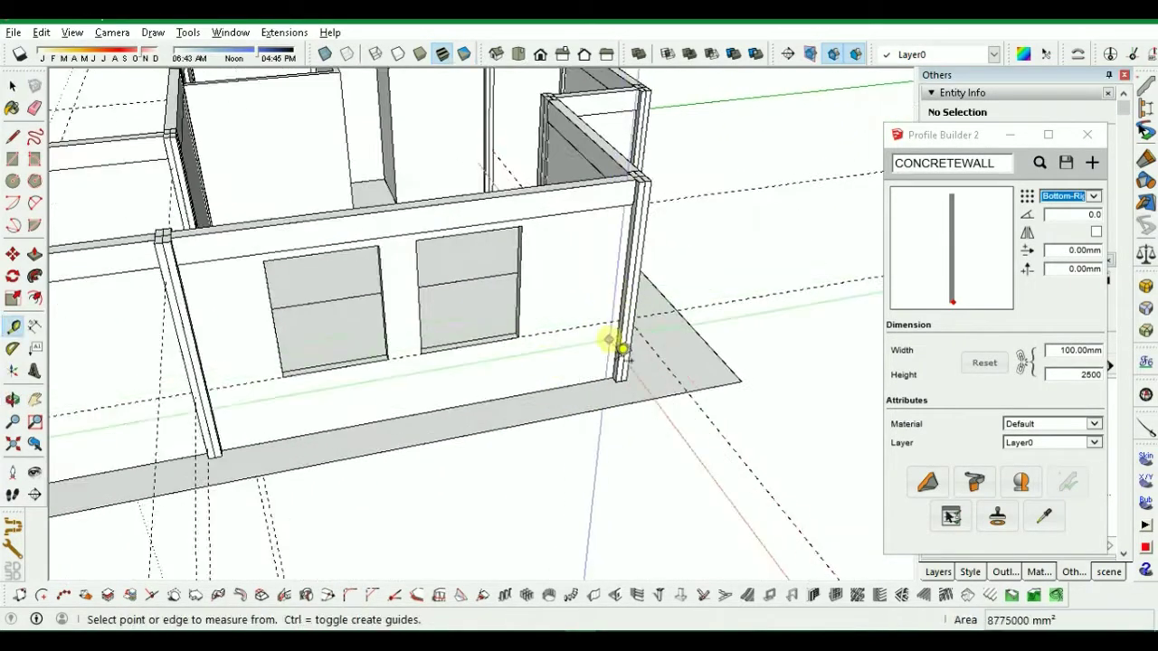
pyautogui.scroll(1, 573, 362)
pyautogui.scroll(2, 585, 371)
pyautogui.click(629, 339)
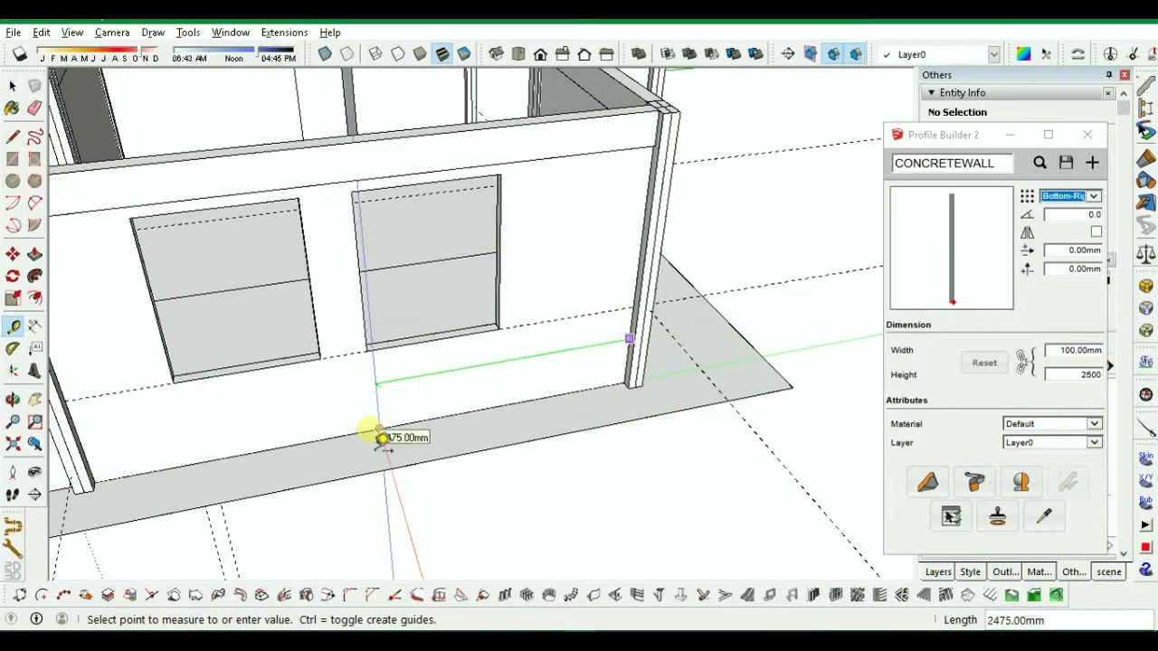
pyautogui.press('space')
pyautogui.scroll(-3, 432, 438)
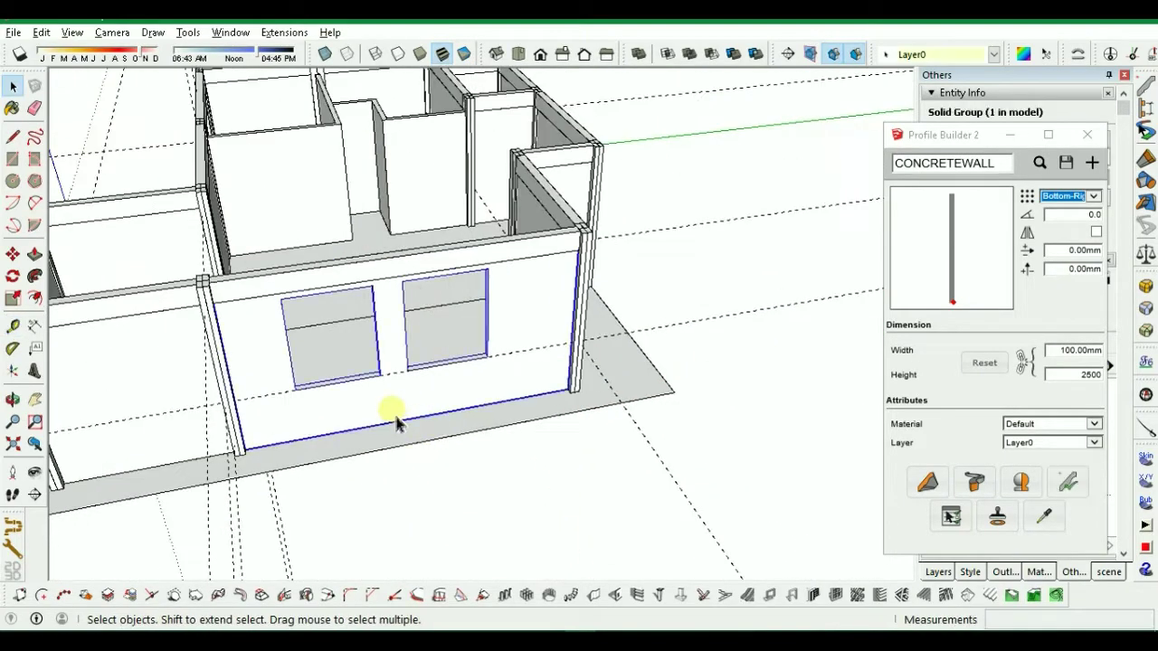
# - Add a vertical guide through the middle of the two-window wall, parallel to its end edge
pyautogui.scroll(2, 396, 420)
pyautogui.press('t')
pyautogui.scroll(3, 149, 393)
pyautogui.click(130, 375)
pyautogui.scroll(-2, 132, 375)
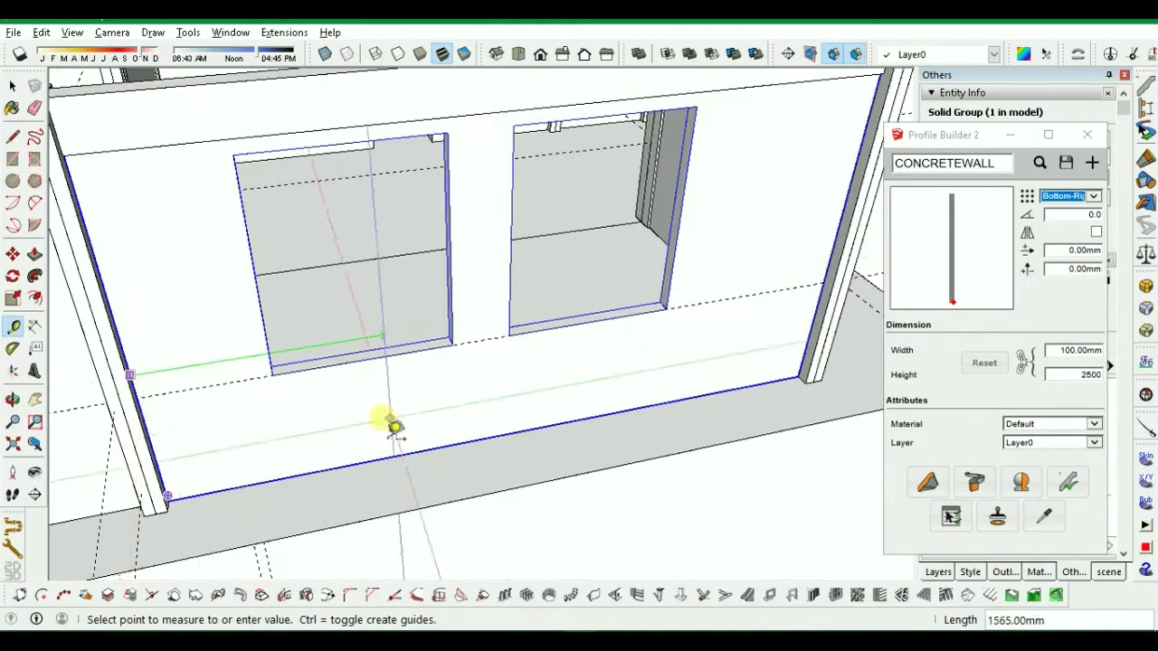
pyautogui.click(508, 435)
pyautogui.scroll(-2, 344, 451)
pyautogui.moveTo(344, 452); pyautogui.dragTo(429, 451, button='middle')
pyautogui.press('space')
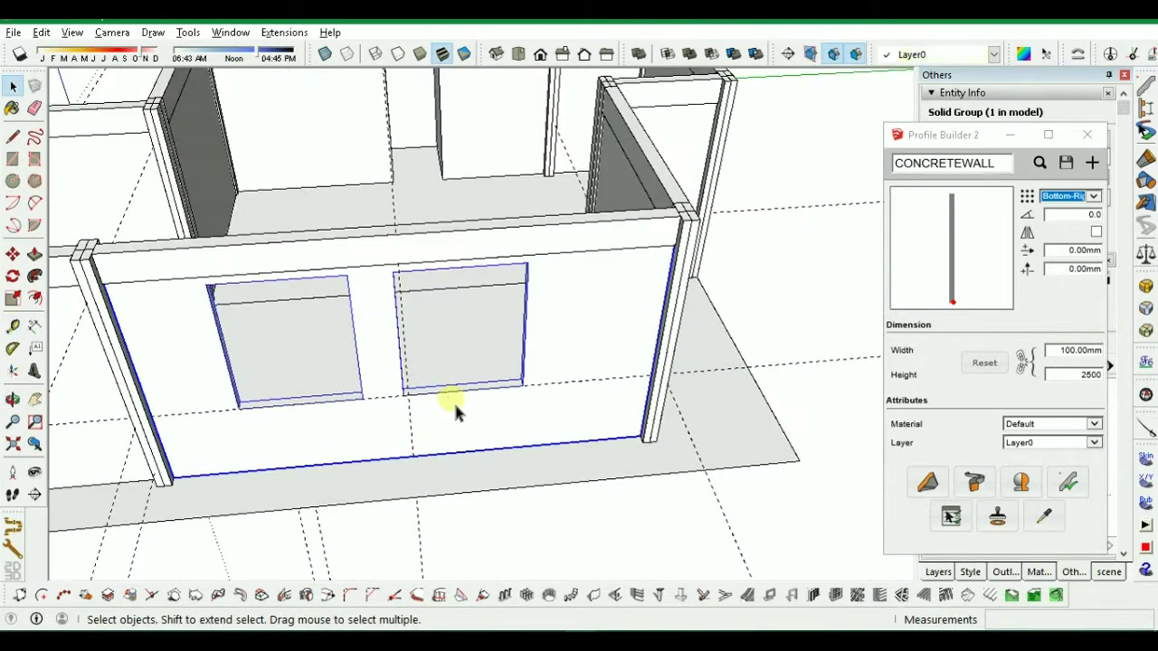
# - Select both window openings inside the wall group and add vertical guides between them, including one offset 150 mm from an opening's edge
pyautogui.doubleClick(455, 407)
pyautogui.moveTo(169, 201); pyautogui.dragTo(597, 463)
pyautogui.press('t')
pyautogui.scroll(2, 404, 339)
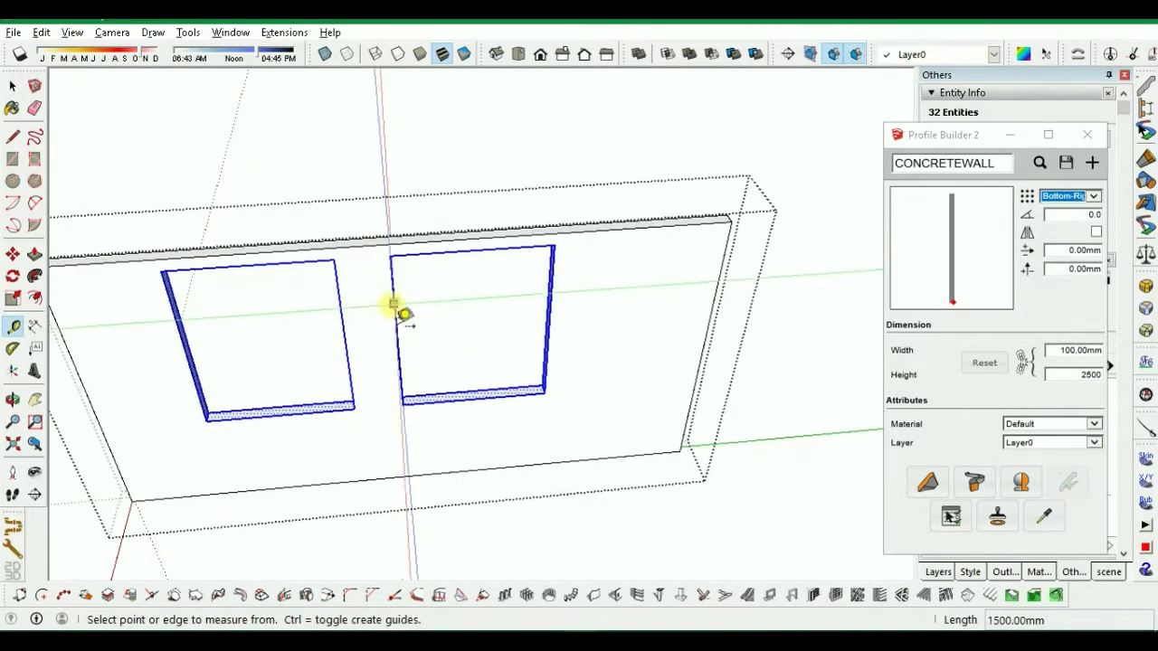
pyautogui.click(394, 304)
pyautogui.write('150')
pyautogui.press('Return')
pyautogui.click(393, 296)
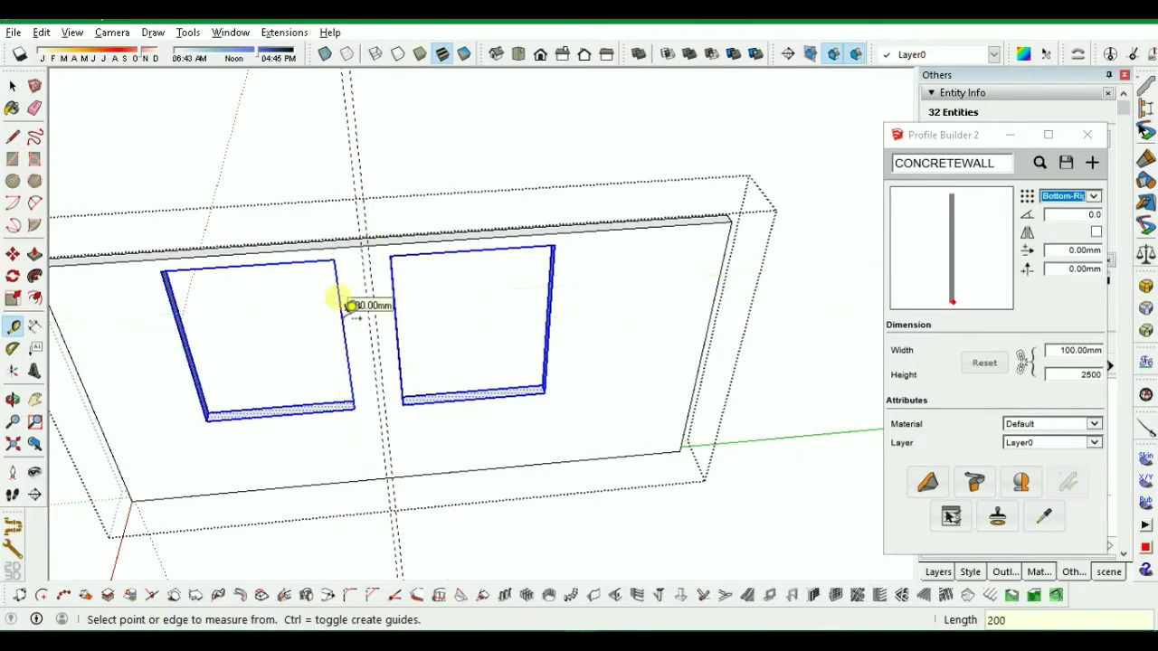
# - Mark the wall's middle and move both selected openings sideways so the guide between them aligns with it
pyautogui.press('space')
pyautogui.press('t')
pyautogui.click(118, 468)
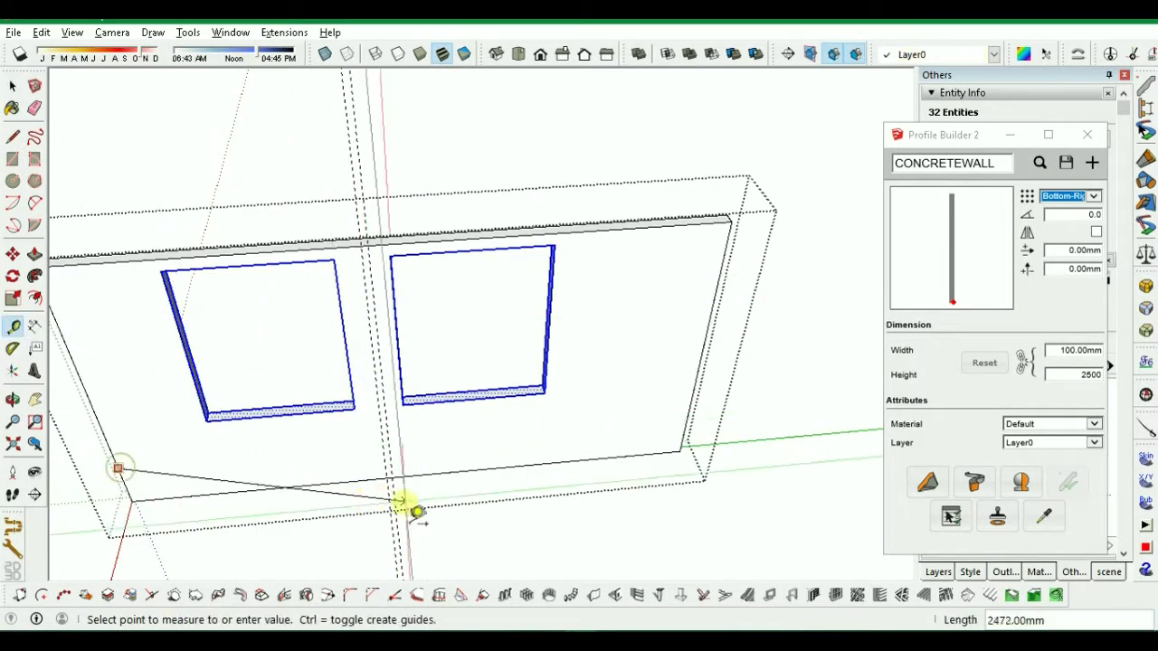
pyautogui.click(416, 474)
pyautogui.press('m')
pyautogui.scroll(3, 399, 487)
pyautogui.click(373, 463)
pyautogui.click(434, 458)
pyautogui.scroll(-3, 641, 378)
pyautogui.press('space')
pyautogui.moveTo(641, 377); pyautogui.dragTo(16, 466, button='middle')
pyautogui.click(508, 442)
# - Place a 1200 by 1500 mm window opening in the back wall opposite the projecting front wall, with its sill on the guide
pyautogui.scroll(-5, 480, 452)
pyautogui.click(617, 597)
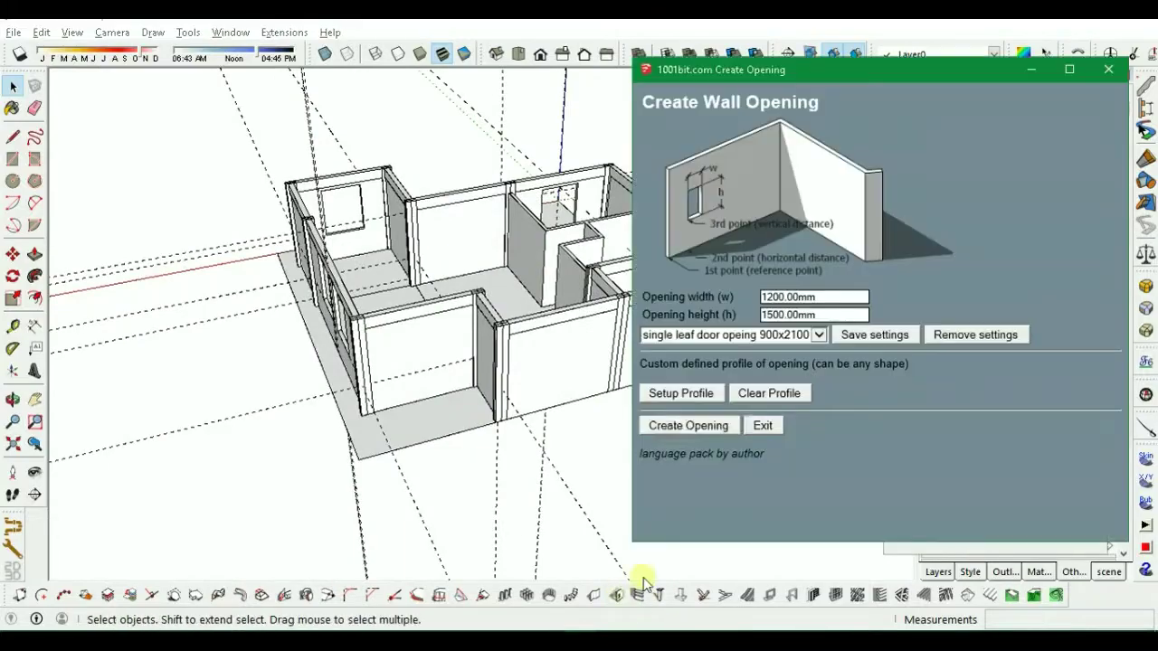
pyautogui.click(676, 428)
pyautogui.scroll(5, 425, 412)
pyautogui.scroll(3, 432, 413)
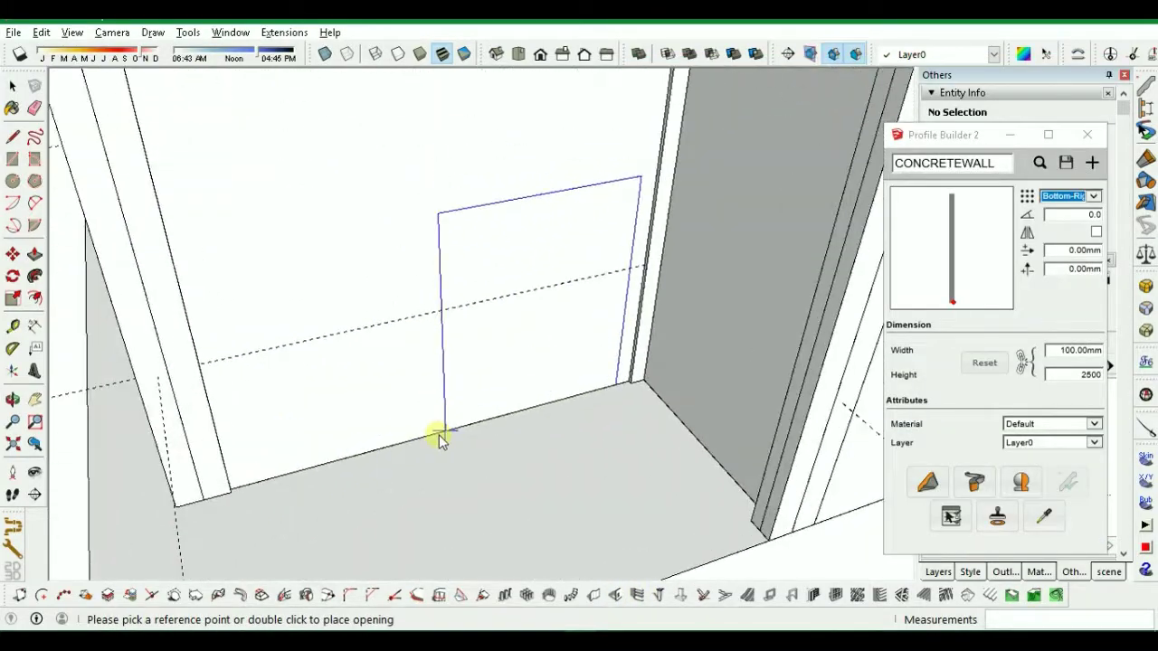
pyautogui.click(440, 436)
pyautogui.click(354, 331)
pyautogui.scroll(-6, 437, 413)
pyautogui.moveTo(437, 414); pyautogui.dragTo(384, 299, button='middle')
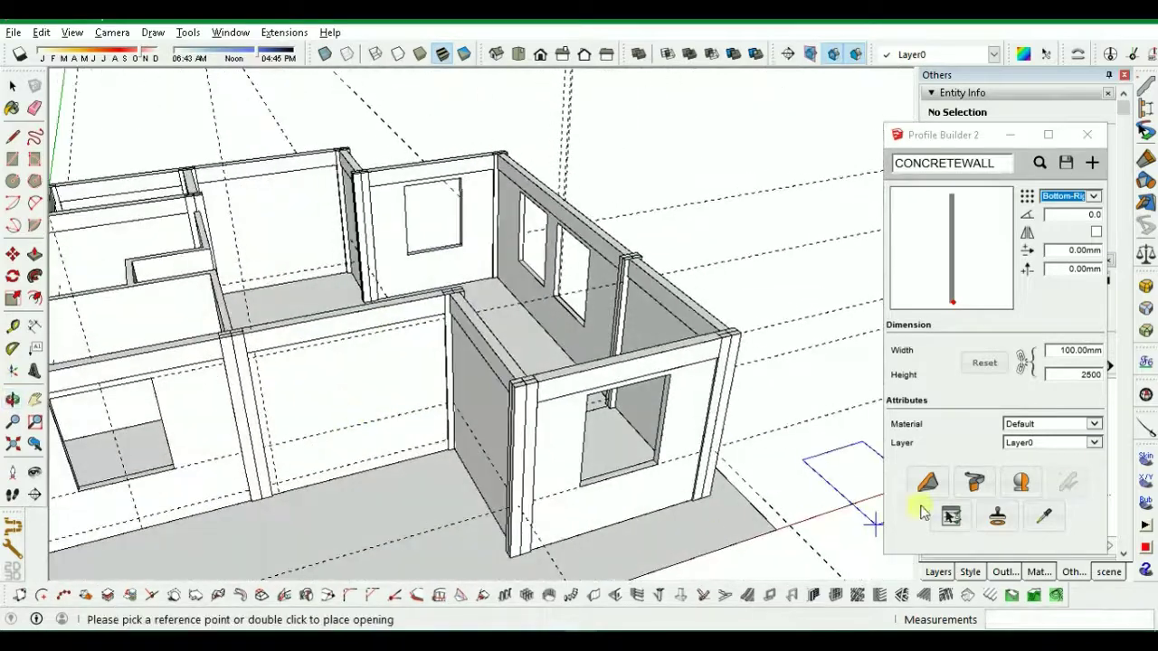
# - Place a narrower door opening in the recessed front wall beside the middle column, starting at the lower guide
pyautogui.click(618, 595)
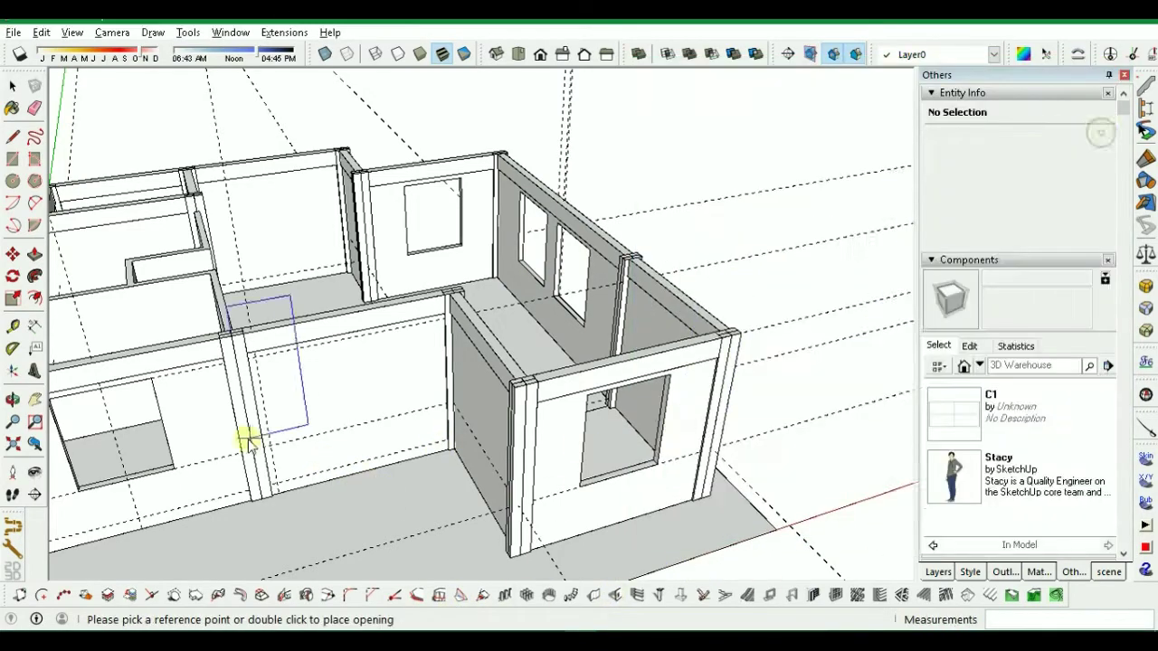
pyautogui.scroll(5, 258, 452)
pyautogui.scroll(-4, 521, 427)
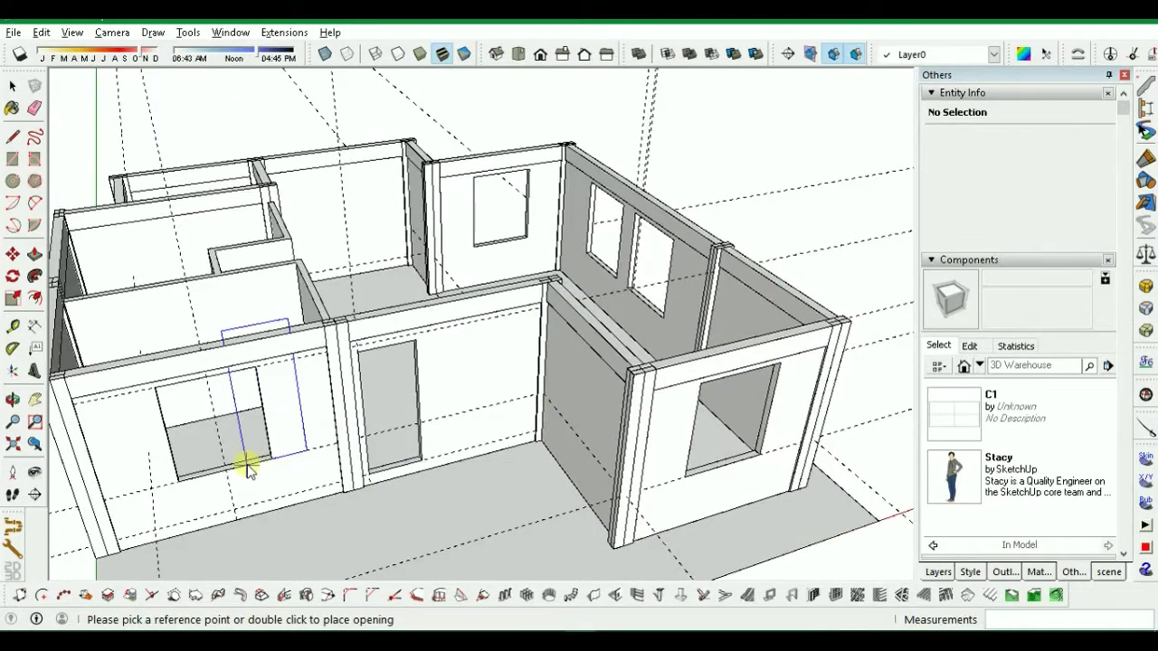
# - Place a 1200 by 1500 mm window opening 300 mm from the door opening, with its sill on the guide
pyautogui.click(618, 597)
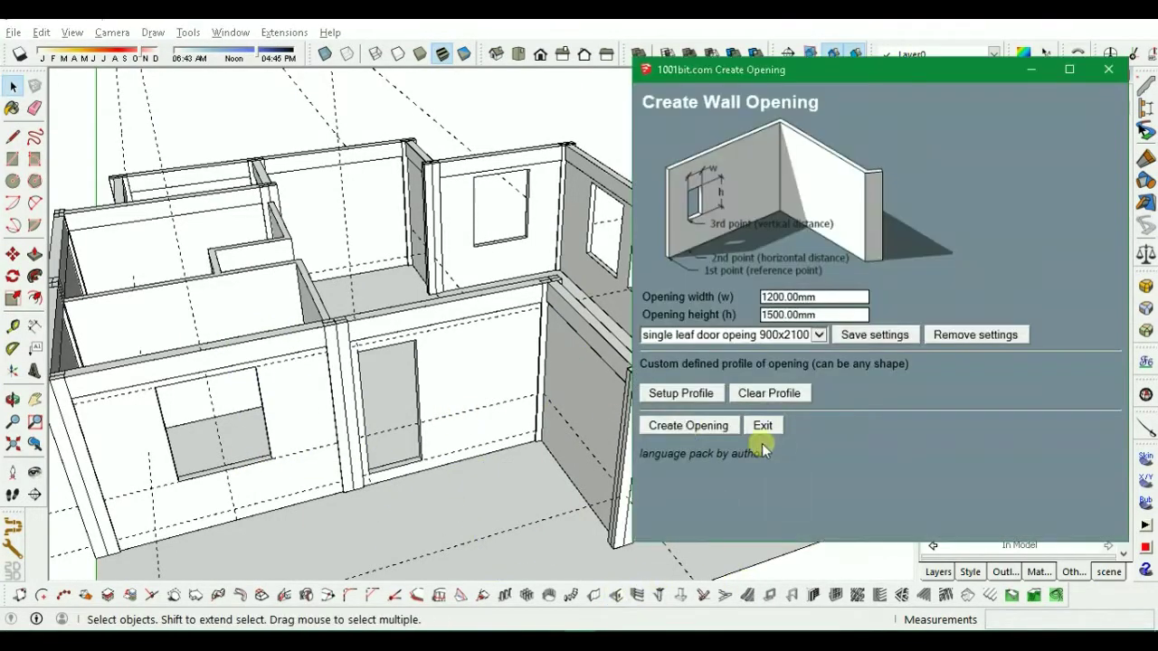
pyautogui.click(688, 426)
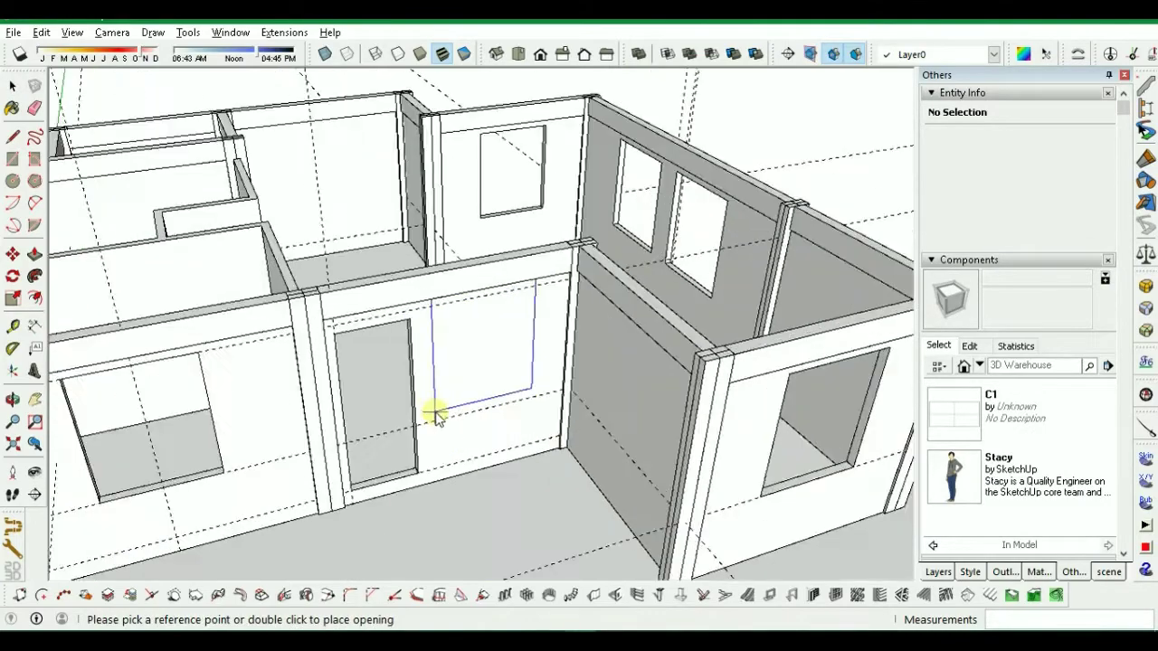
pyautogui.scroll(5, 435, 414)
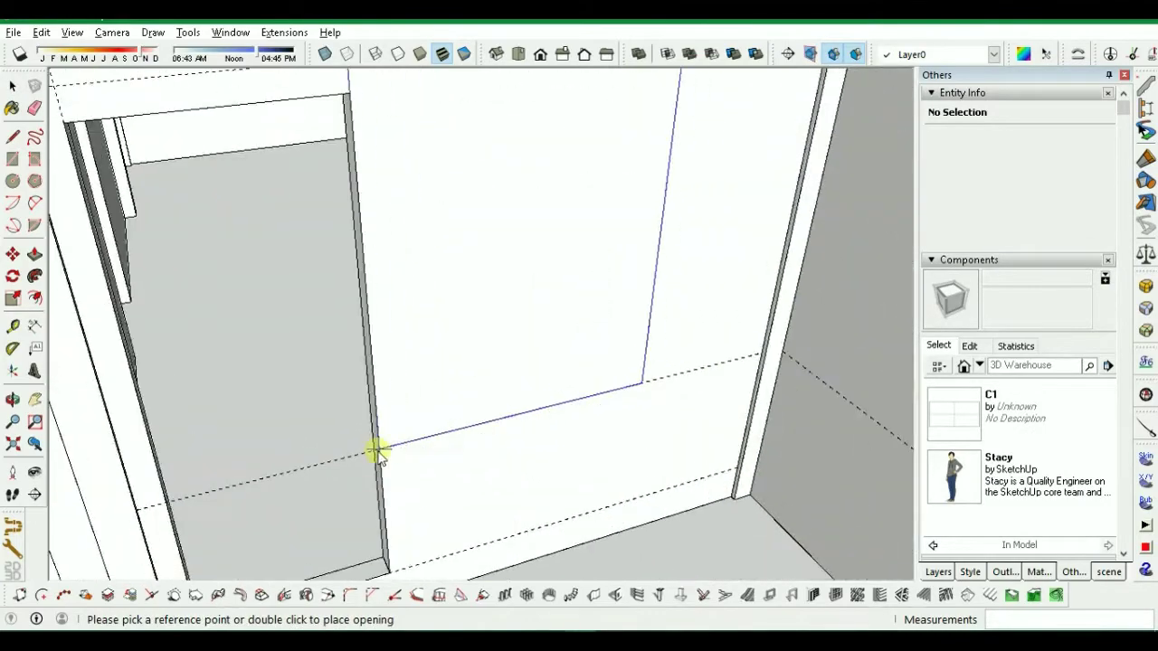
pyautogui.click(378, 450)
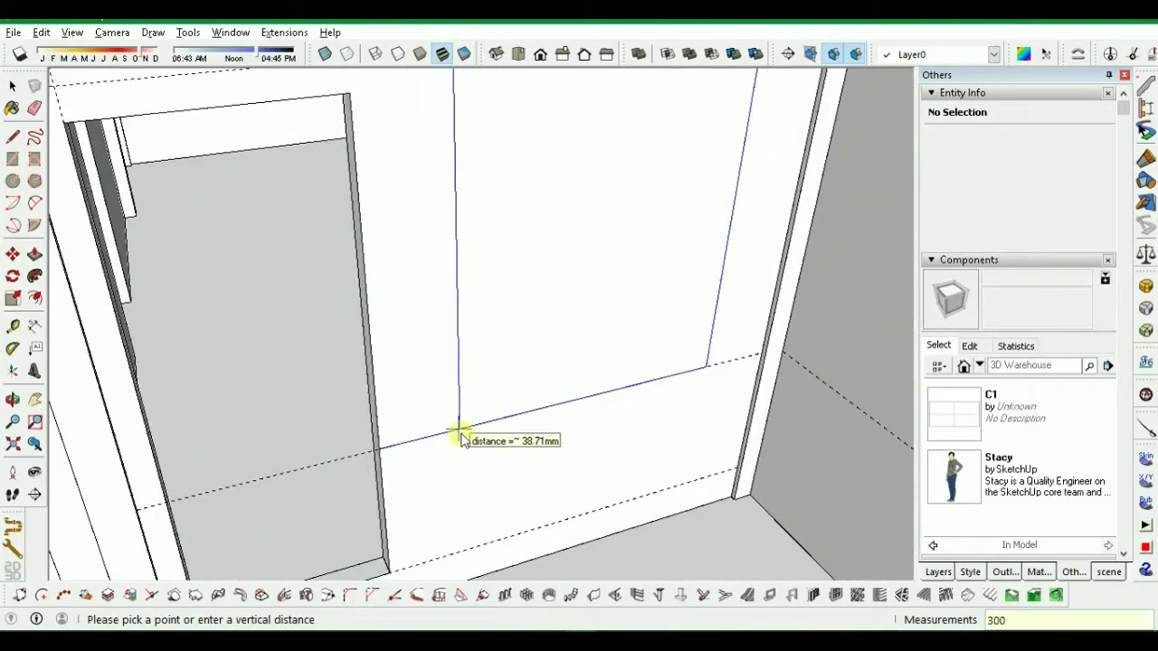
pyautogui.click(465, 430)
pyautogui.scroll(-6, 570, 391)
pyautogui.moveTo(566, 394); pyautogui.dragTo(985, 623, button='middle')
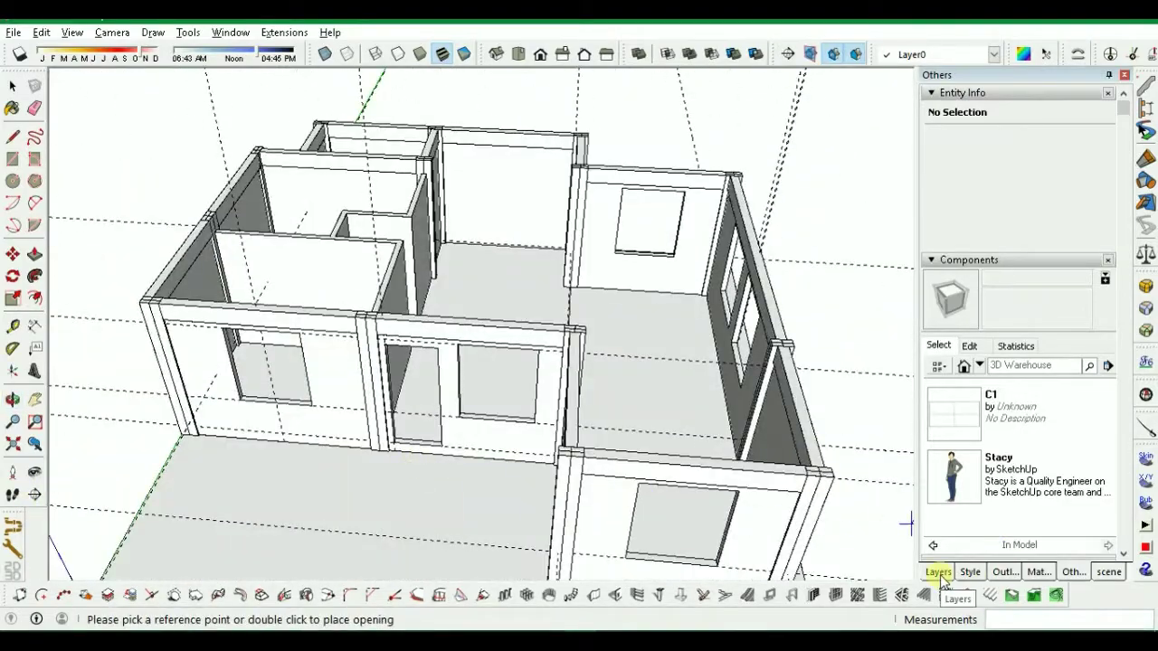
# - Set the wall opening size to 400 mm wide by 1800 mm high
pyautogui.click(615, 596)
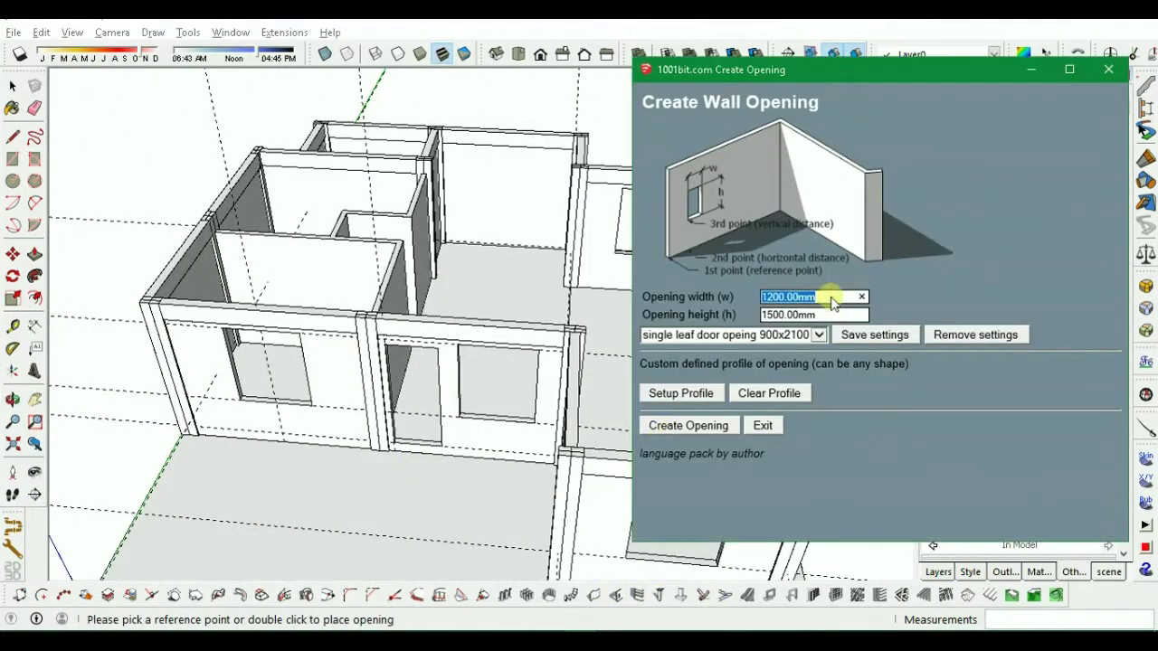
pyautogui.click(677, 437)
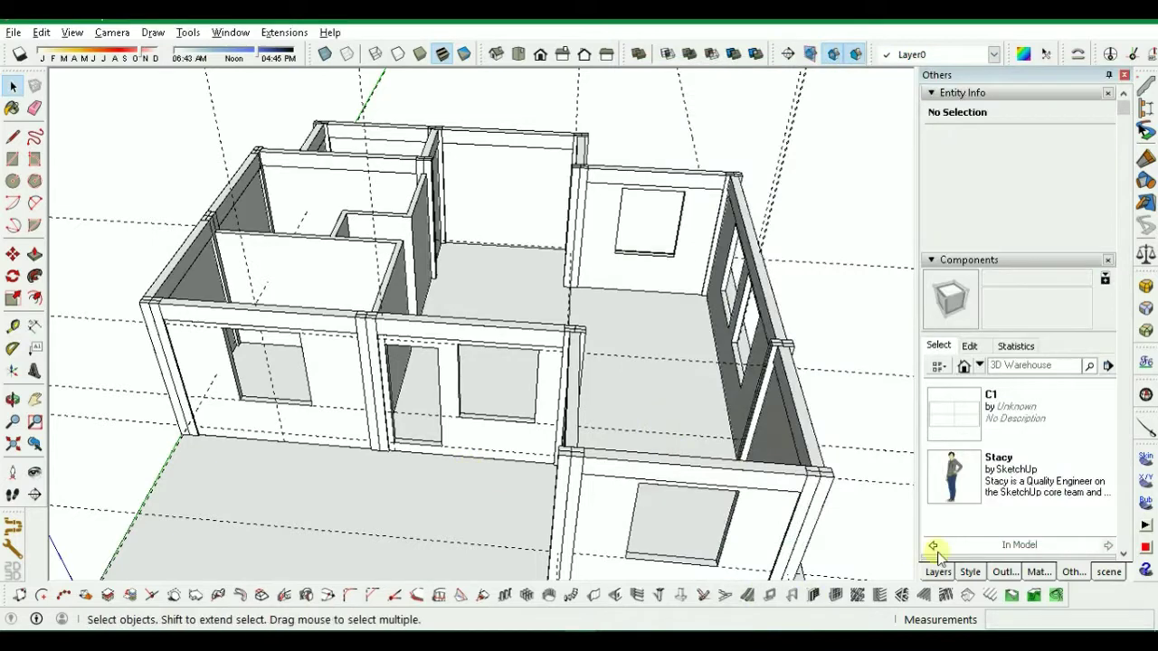
pyautogui.click(616, 596)
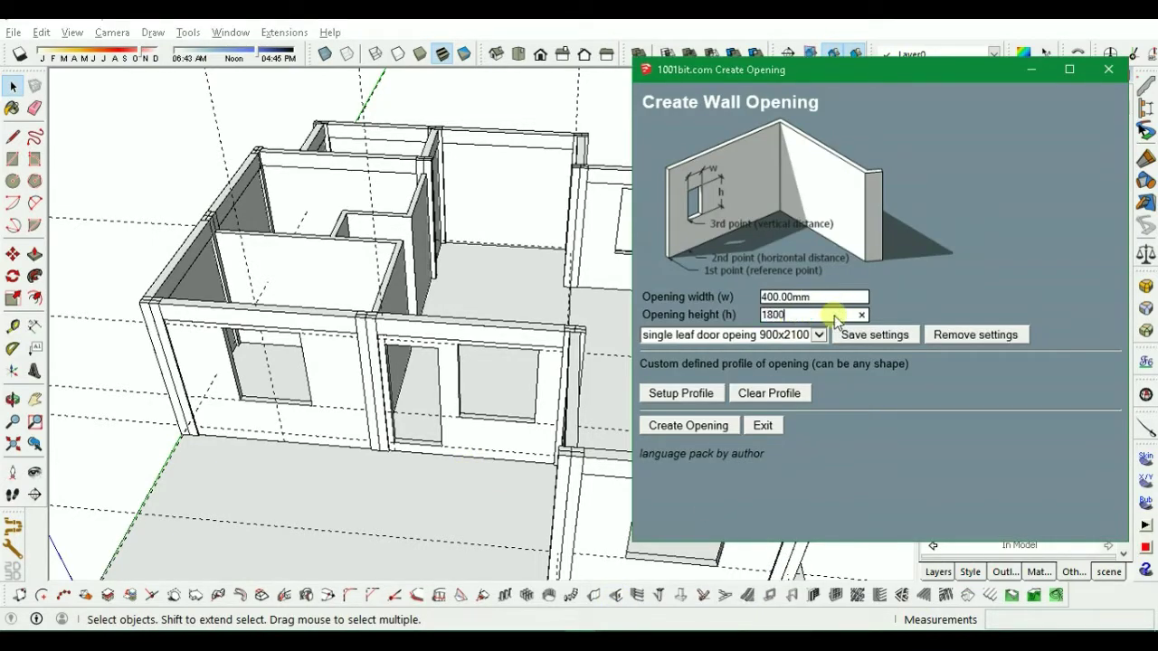
pyautogui.click(676, 432)
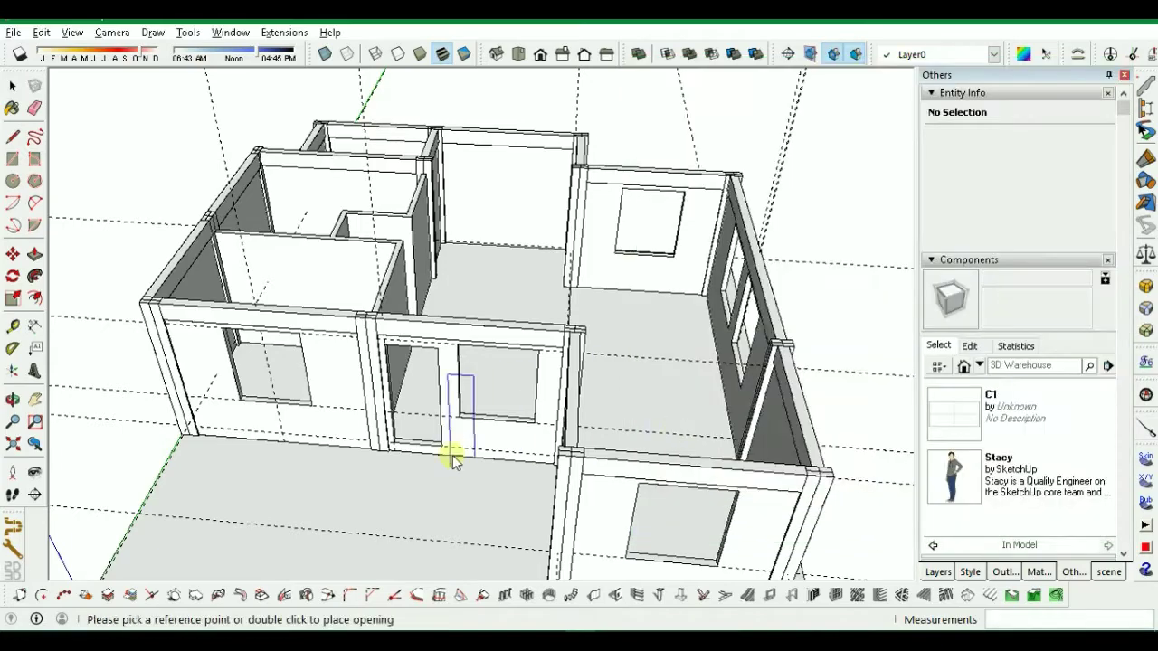
# - Offset a horizontal guide 300 mm below the sill guide on the front bedroom wall
pyautogui.moveTo(455, 457); pyautogui.dragTo(530, 398, button='middle')
pyautogui.scroll(5, 317, 409)
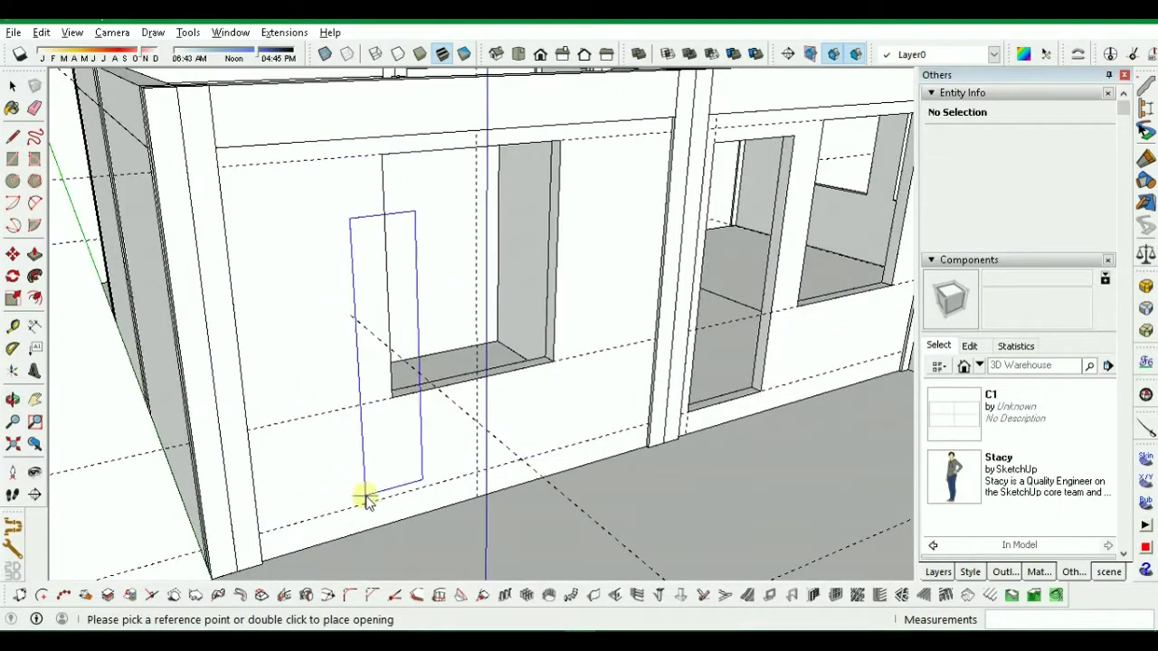
pyautogui.moveTo(366, 496); pyautogui.dragTo(311, 435, button='middle')
pyautogui.press('space')
pyautogui.press('t')
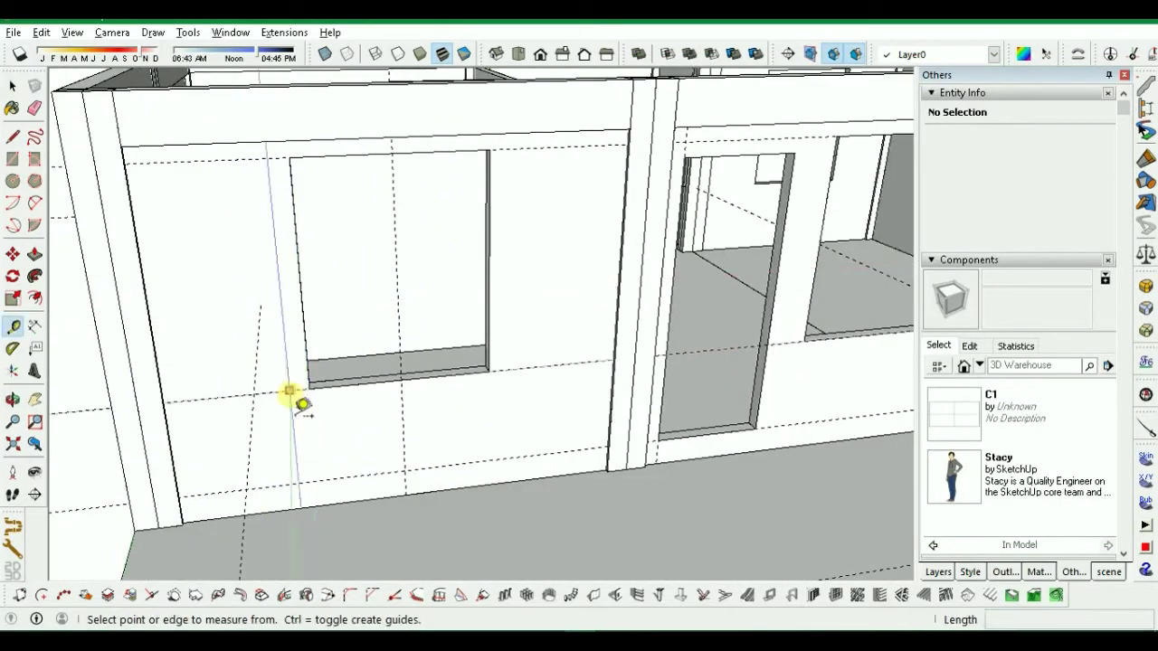
pyautogui.click(284, 392)
pyautogui.write('300')
pyautogui.press('Return')
# - Add vertical guides 200 mm outside both window edges and another 400 mm beyond the guide nearest the outer column
pyautogui.click(306, 343)
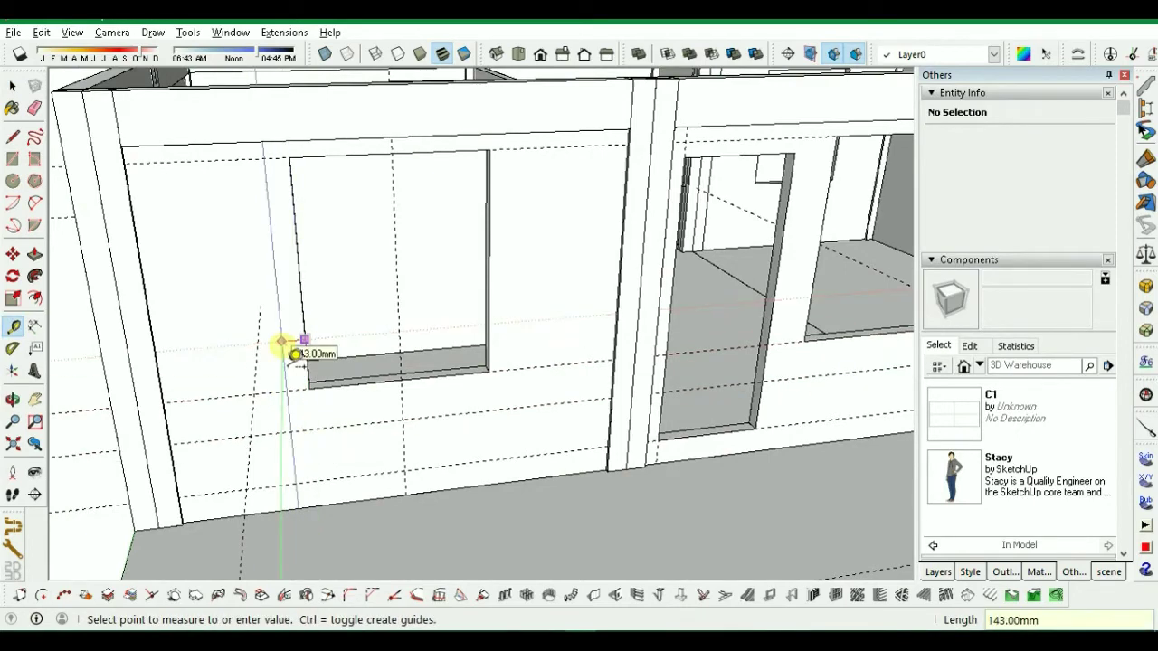
pyautogui.write('200')
pyautogui.press('Return')
pyautogui.click(488, 303)
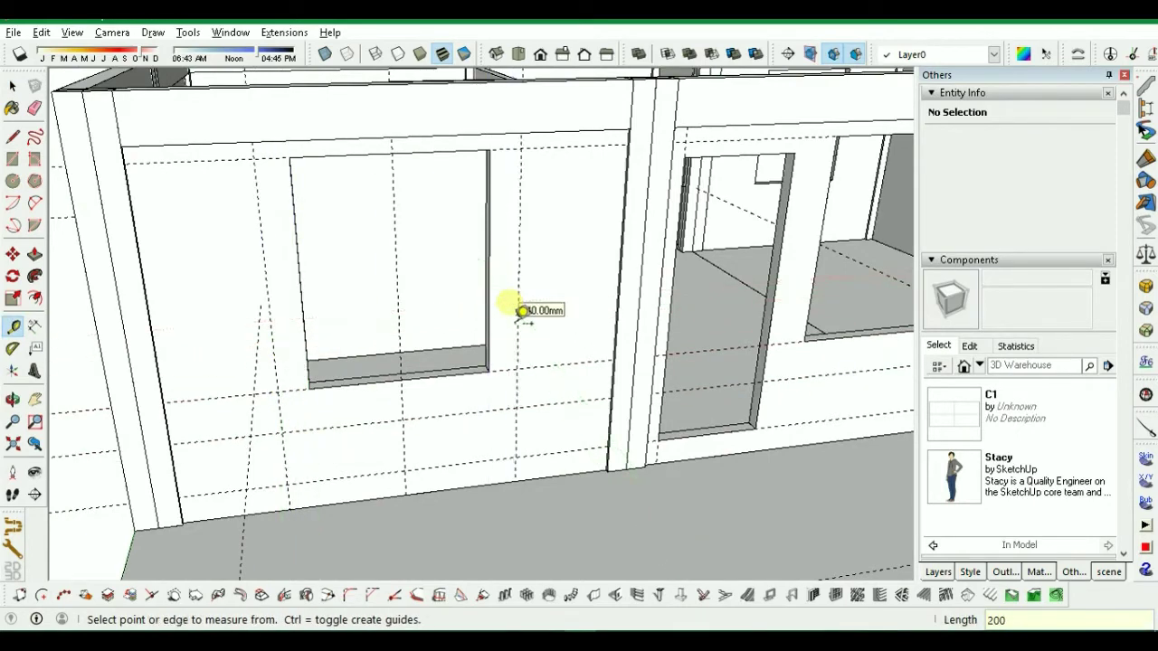
pyautogui.click(266, 271)
pyautogui.write('400')
pyautogui.press('Return')
pyautogui.click(517, 335)
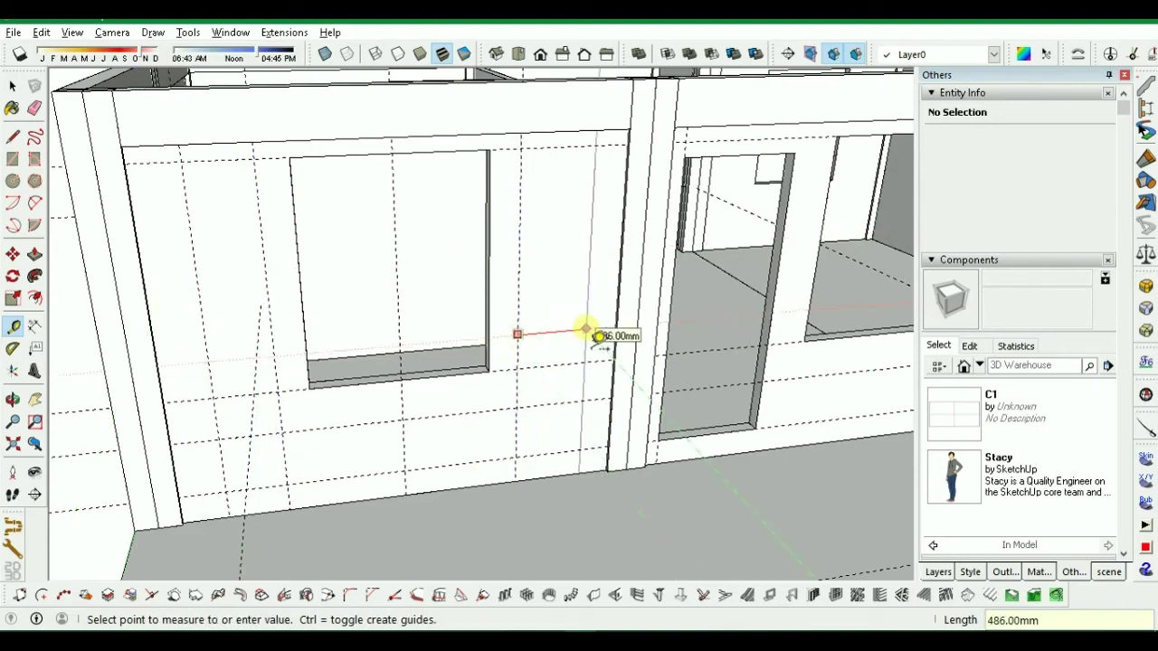
# - Place 400 by 1800 mm openings on both sides of the front bedroom window, starting at the guide below the sill
pyautogui.press('space')
pyautogui.click(613, 598)
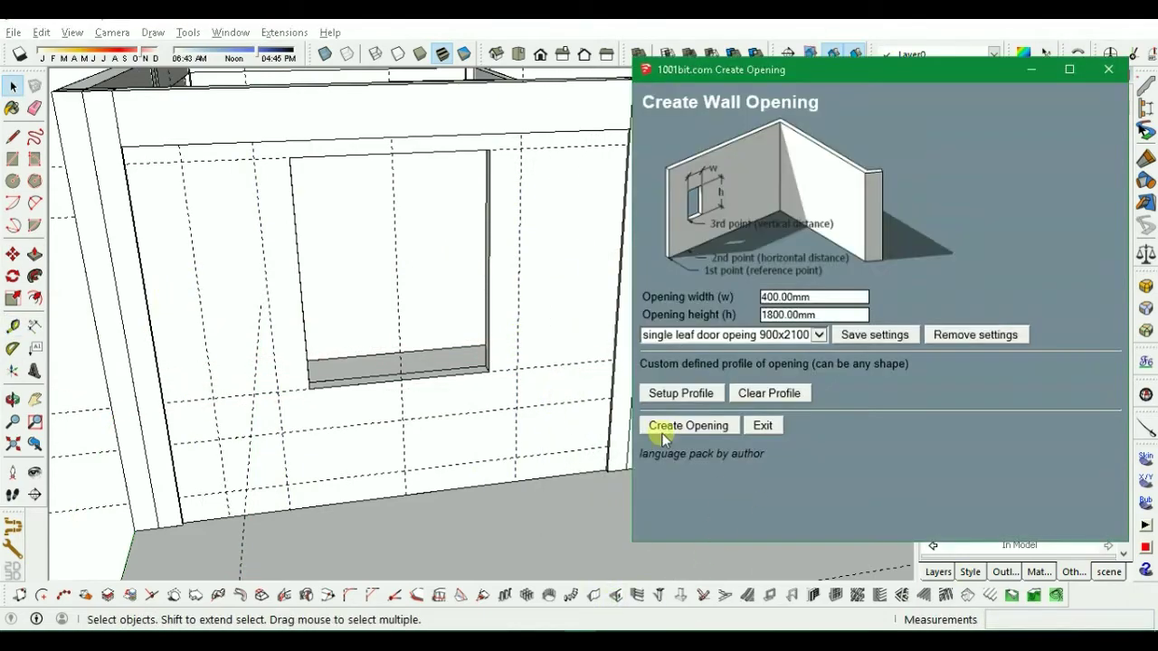
pyautogui.click(685, 424)
pyautogui.doubleClick(523, 409)
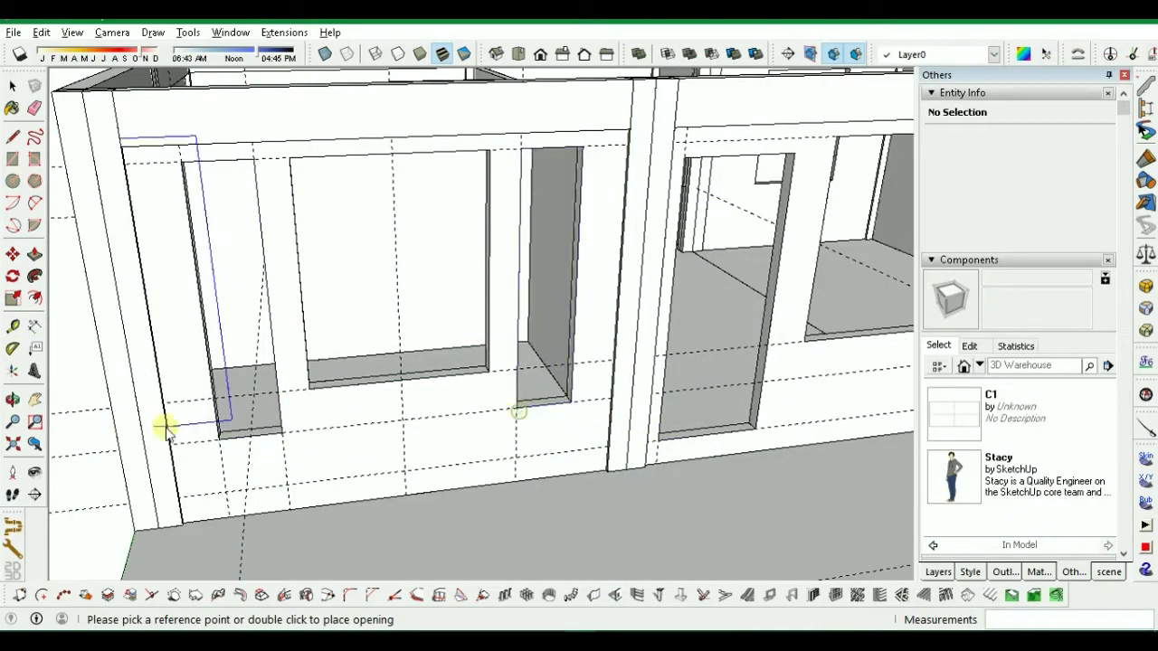
# - Add vertical guides 300 mm outside the two side-wall windows and another 400 mm beyond the guide near the middle column
pyautogui.scroll(-2, 172, 423)
pyautogui.moveTo(527, 443); pyautogui.dragTo(444, 432, button='middle')
pyautogui.scroll(-2, 543, 394)
pyautogui.moveTo(701, 360)
pyautogui.mouseDown(button='middle')
pyautogui.moveTo(545, 305)
pyautogui.moveTo(701, 339)
pyautogui.mouseUp(button='middle')
pyautogui.scroll(-3, 700, 343)
pyautogui.scroll(5, 451, 370)
pyautogui.press('space')
pyautogui.moveTo(410, 358); pyautogui.dragTo(397, 395, button='middle')
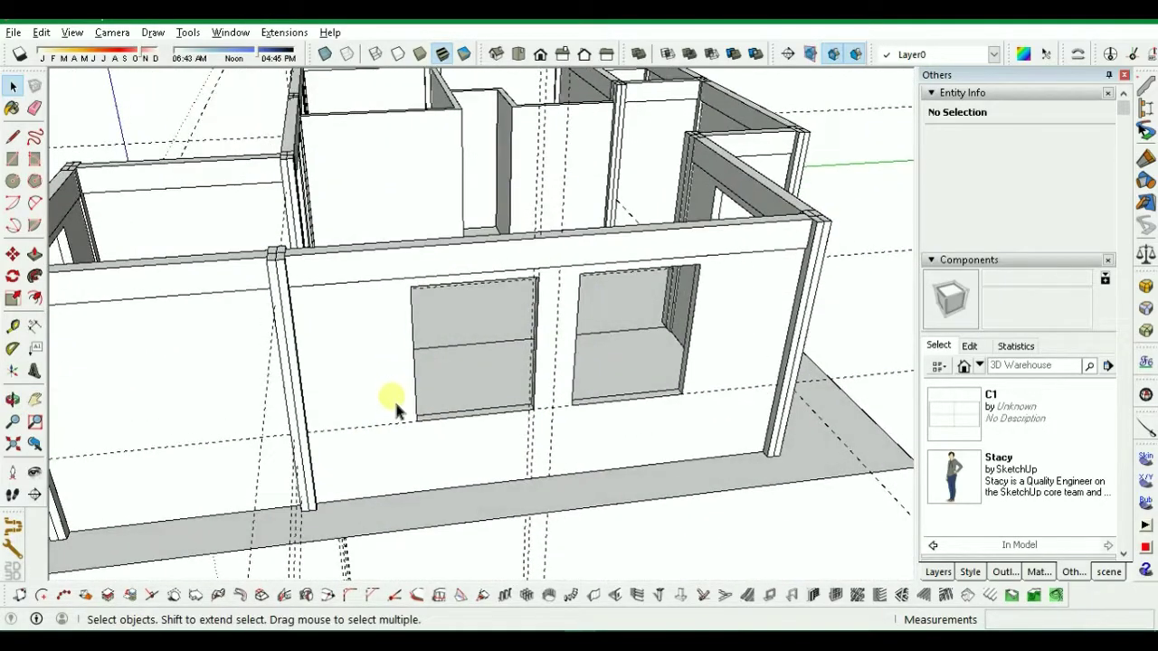
pyautogui.press('t')
pyautogui.click(413, 358)
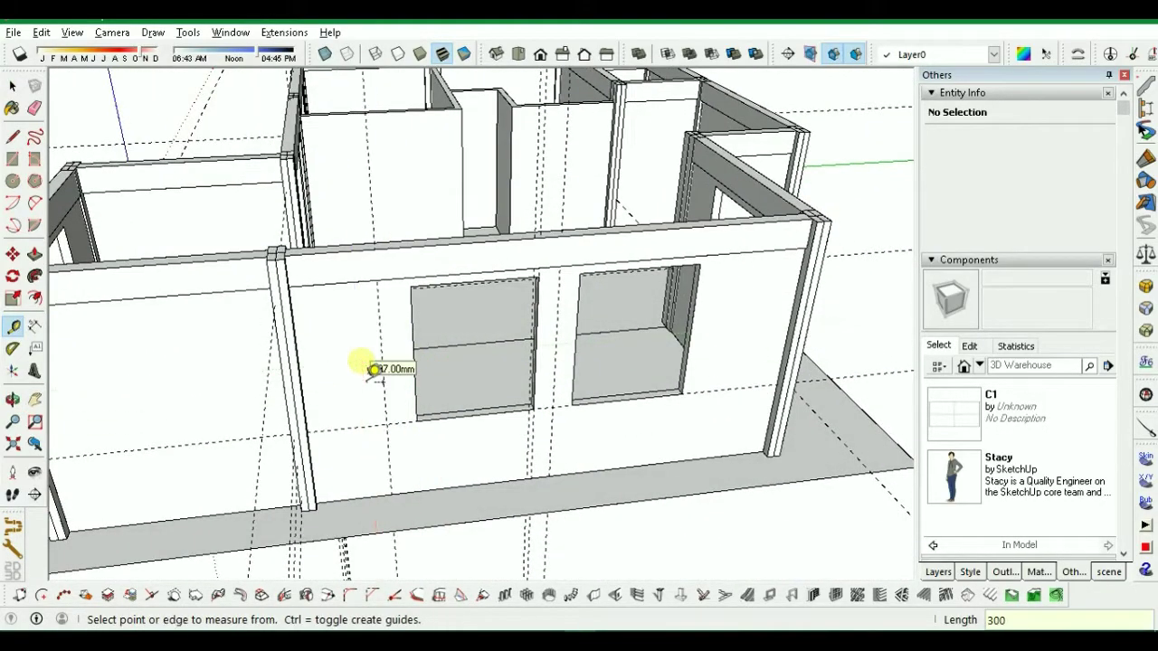
pyautogui.click(690, 332)
pyautogui.write('3')
pyautogui.click(435, 417)
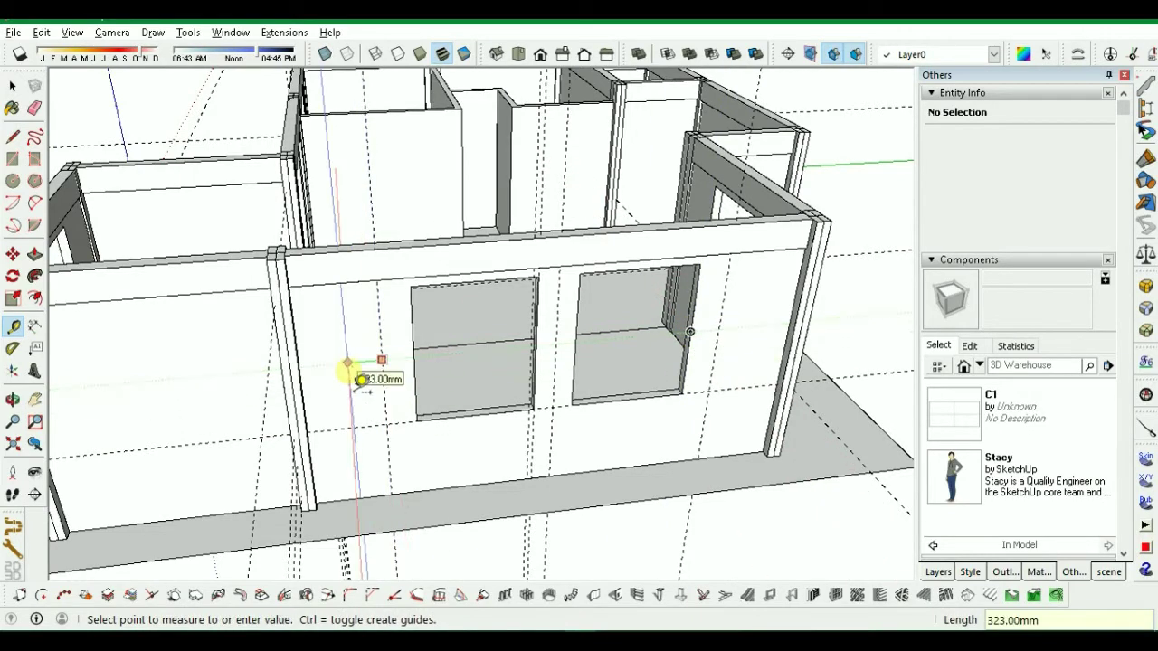
pyautogui.press('Return')
pyautogui.click(381, 336)
pyautogui.click(339, 364)
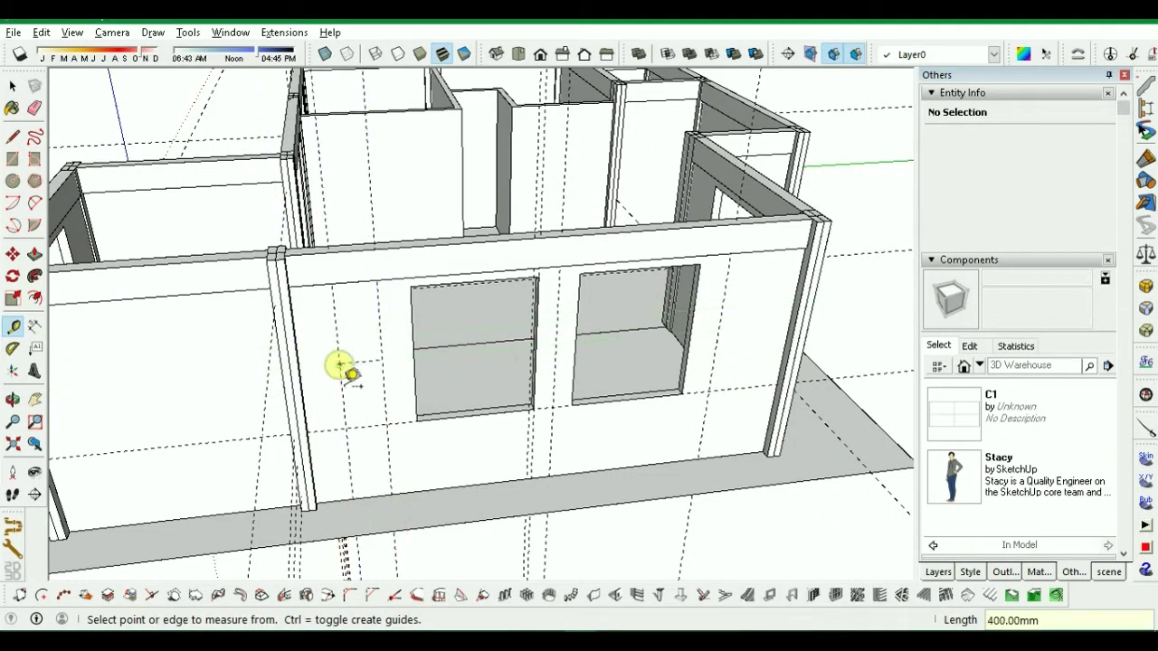
# - Try to offset a guide 300 mm below the side wall's sill guide and start a slot opening on it
pyautogui.click(595, 597)
pyautogui.click(685, 423)
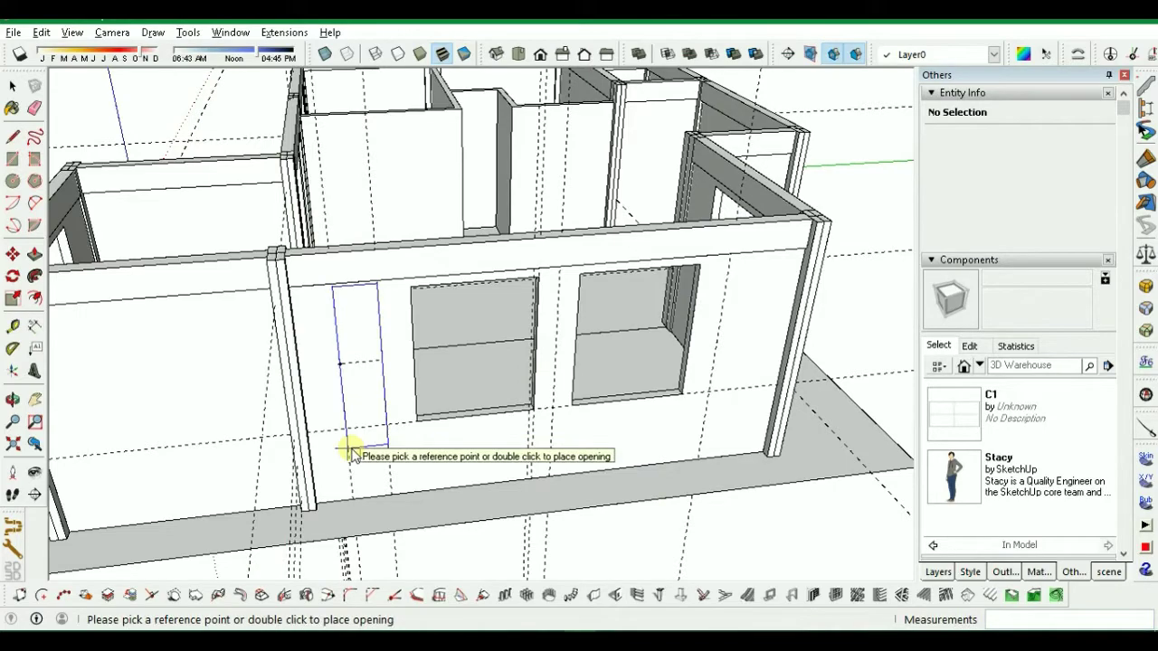
pyautogui.press('space')
pyautogui.click(373, 426)
pyautogui.write('200')
pyautogui.press('Return')
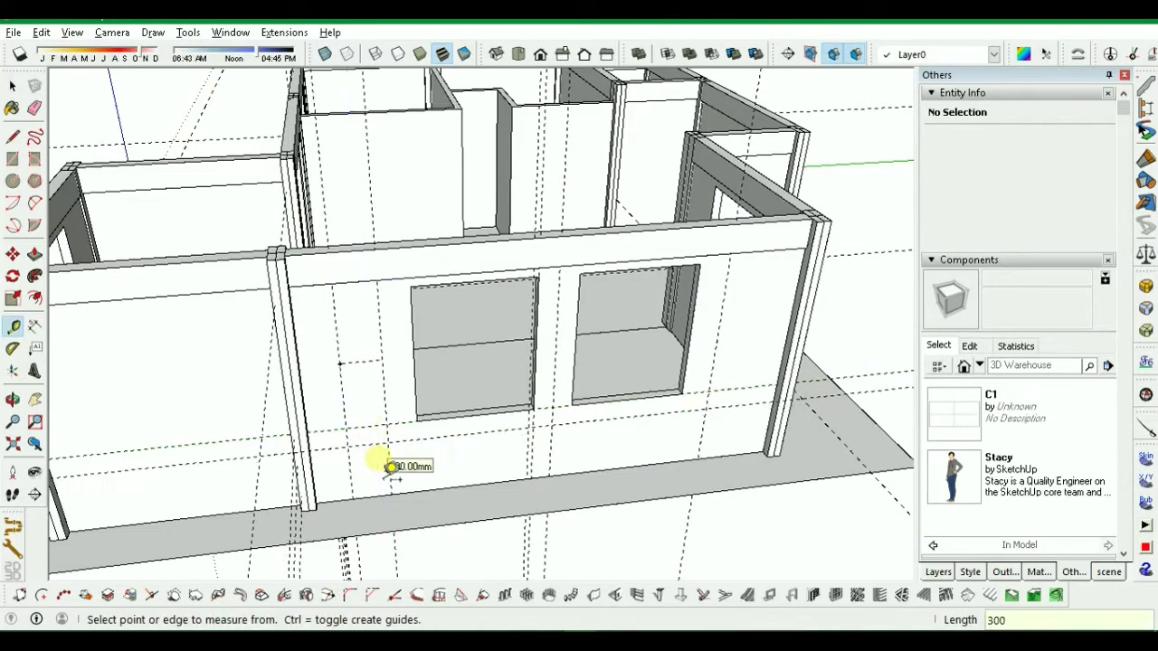
pyautogui.click(619, 597)
pyautogui.click(674, 428)
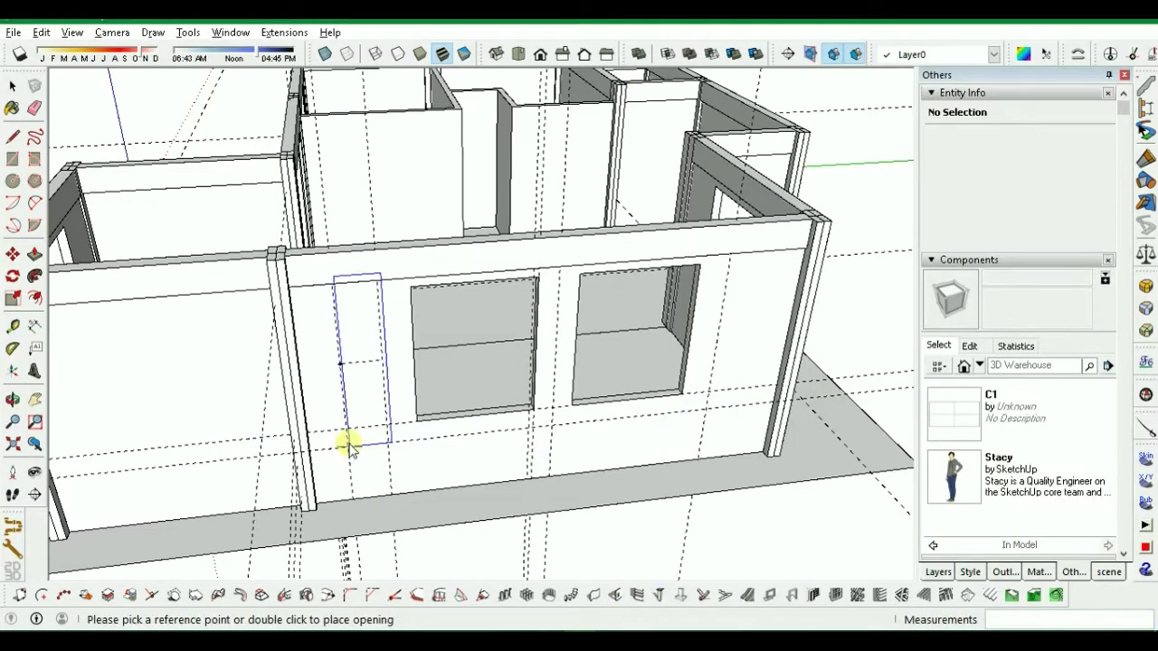
# - Delete the misplaced horizontal guide below the side wall's sill guide
pyautogui.scroll(3, 351, 449)
pyautogui.moveTo(358, 467); pyautogui.dragTo(481, 443, button='middle')
pyautogui.scroll(1, 380, 418)
pyautogui.scroll(1, 478, 443)
pyautogui.press('space')
pyautogui.click(443, 410)
pyautogui.press('Delete')
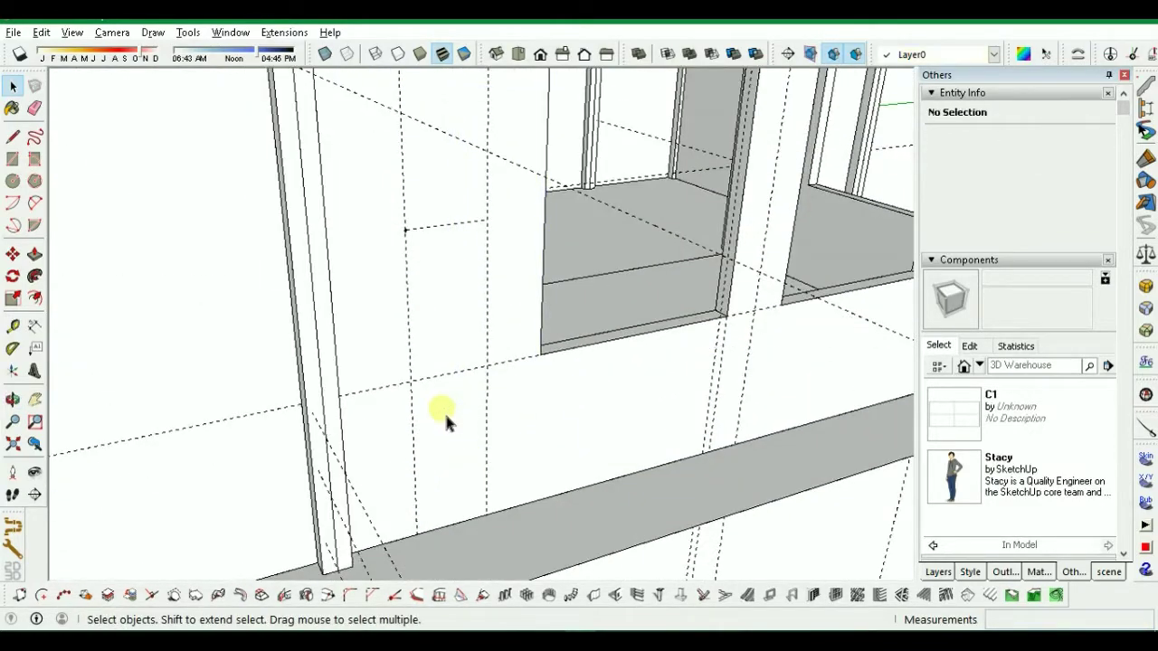
# - Offset a new guide below the side wall's sill guide and place 400 by 1800 mm openings on it outside both windows
pyautogui.press('t')
pyautogui.click(454, 373)
pyautogui.press('Return')
pyautogui.click(620, 597)
pyautogui.click(687, 425)
pyautogui.doubleClick(411, 440)
pyautogui.scroll(-2, 184, 502)
pyautogui.keyDown('shift'); pyautogui.moveTo(688, 389); pyautogui.dragTo(530, 422, button='middle'); pyautogui.keyUp('shift')
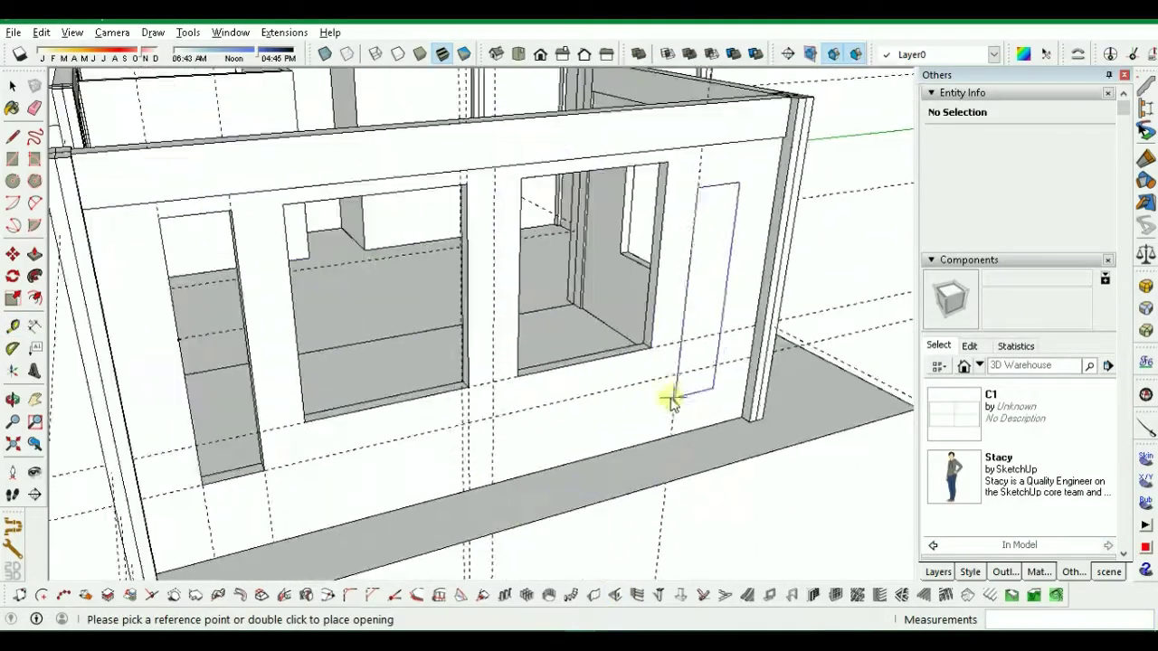
pyautogui.doubleClick(679, 372)
# - Change the opening to a door size and place it in the short recessed wall next to the rear window wall
pyautogui.scroll(-4, 670, 362)
pyautogui.moveTo(661, 356); pyautogui.dragTo(543, 507, button='middle')
pyautogui.click(621, 597)
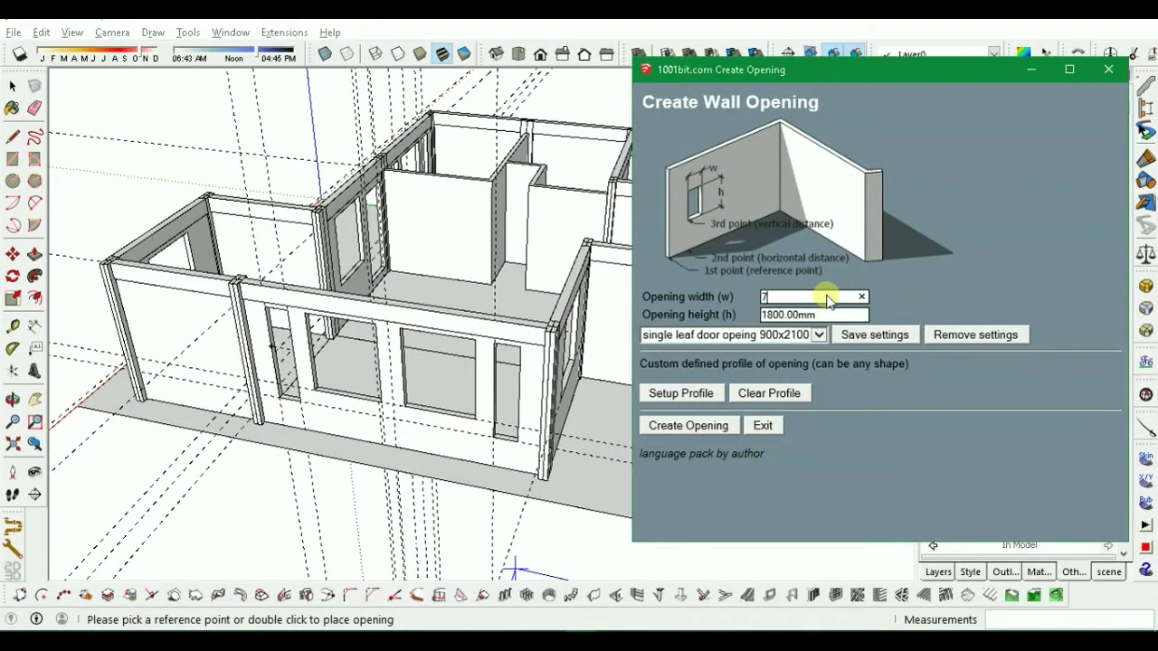
pyautogui.click(685, 431)
pyautogui.click(618, 597)
pyautogui.click(682, 428)
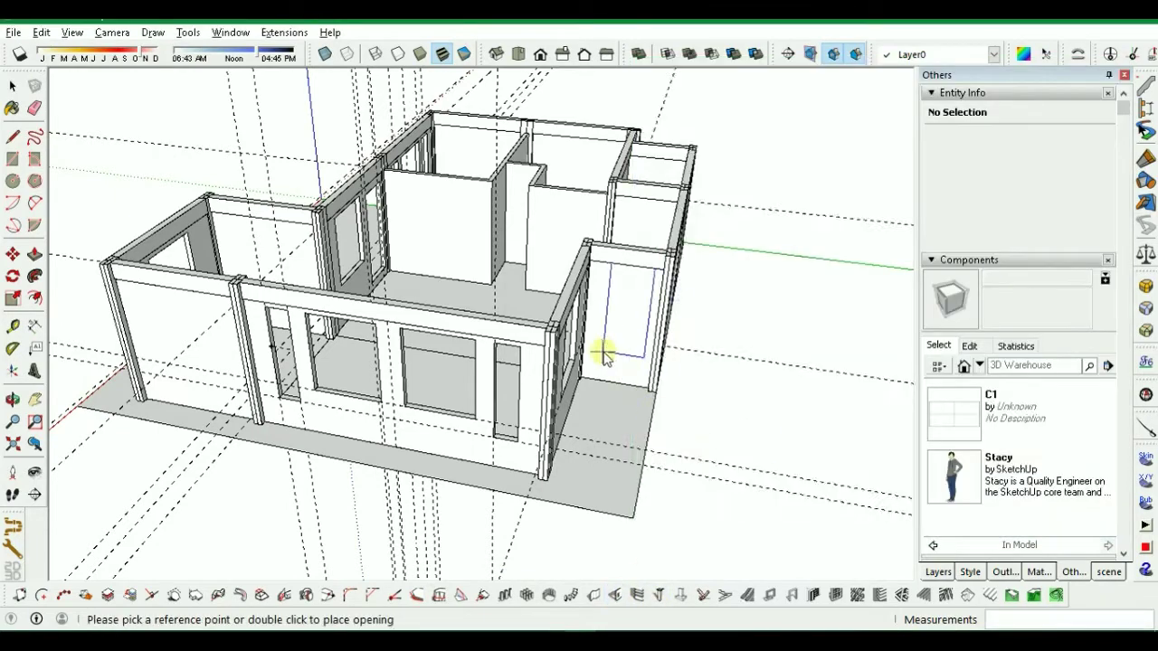
pyautogui.scroll(4, 603, 364)
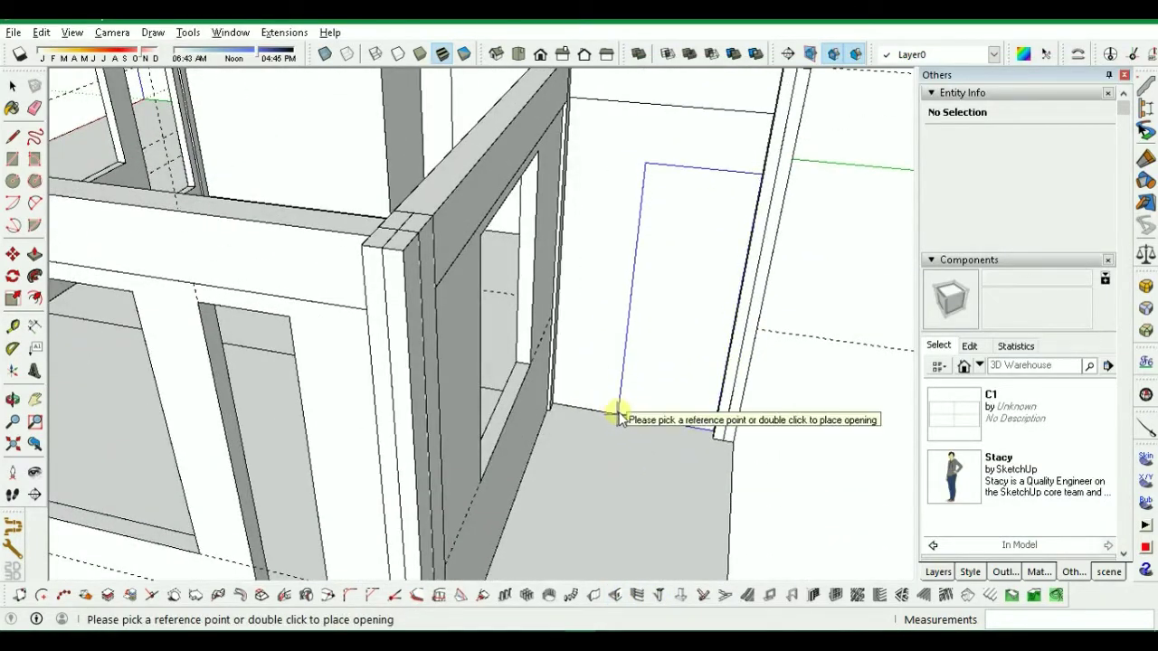
pyautogui.click(616, 412)
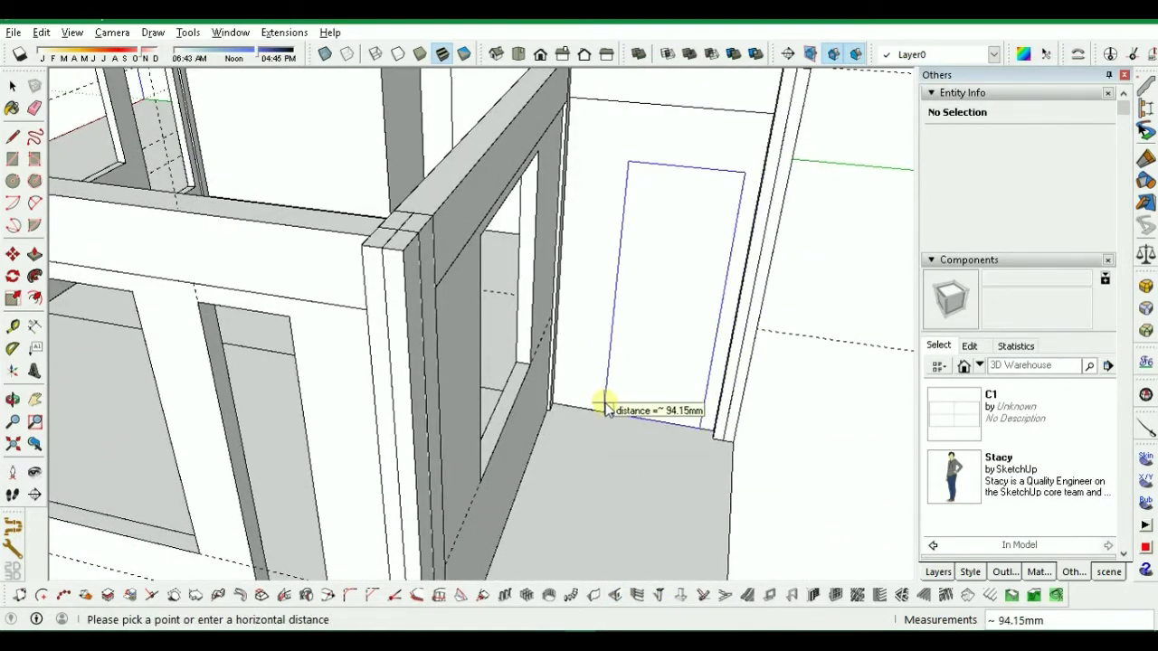
pyautogui.press('Return')
# - Place a door opening beside the interior column in the back corner room's wall, offset 100 mm horizontally and 200 mm vertically
pyautogui.scroll(-4, 603, 432)
pyautogui.moveTo(603, 434); pyautogui.dragTo(597, 542, button='middle')
pyautogui.scroll(4, 598, 187)
pyautogui.moveTo(597, 187); pyautogui.dragTo(636, 325, button='middle')
pyautogui.moveTo(653, 452); pyautogui.dragTo(656, 303, button='middle')
pyautogui.scroll(4, 654, 303)
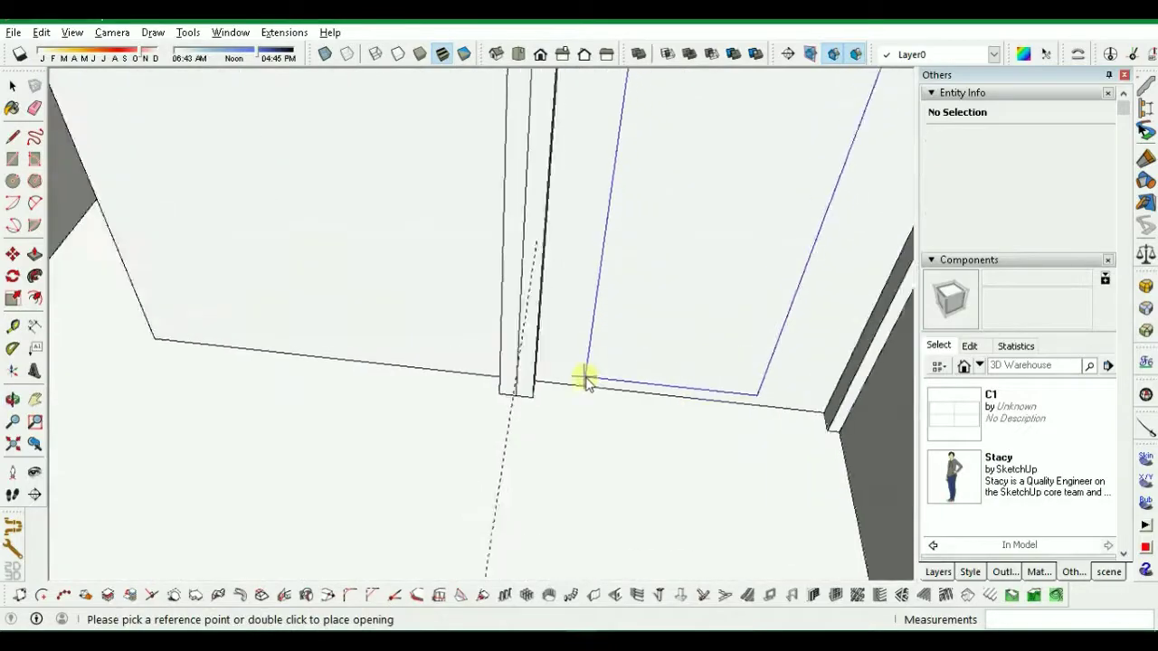
pyautogui.moveTo(587, 380); pyautogui.dragTo(499, 391, button='middle')
pyautogui.click(493, 389)
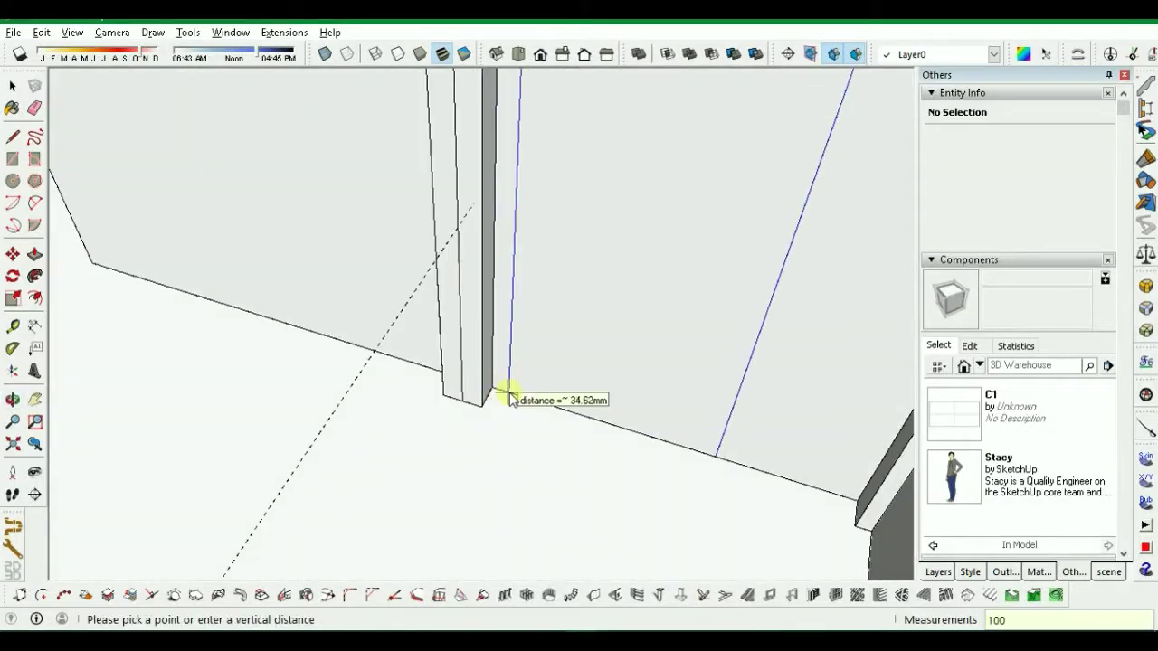
pyautogui.write('200')
pyautogui.press('Return')
# - Place a door opening in the end wall of the interior passage, raised 200 mm from the wall's base
pyautogui.moveTo(514, 362); pyautogui.dragTo(606, 303, button='middle')
pyautogui.moveTo(470, 281); pyautogui.dragTo(347, 251, button='middle')
pyautogui.scroll(2, 248, 258)
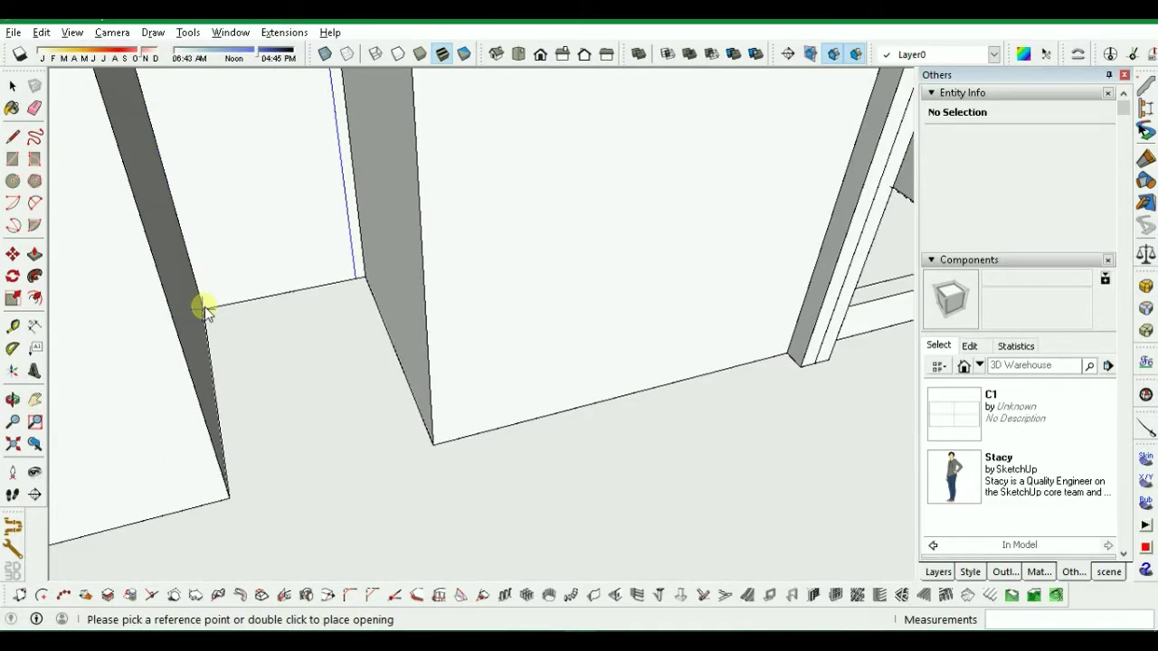
pyautogui.click(205, 309)
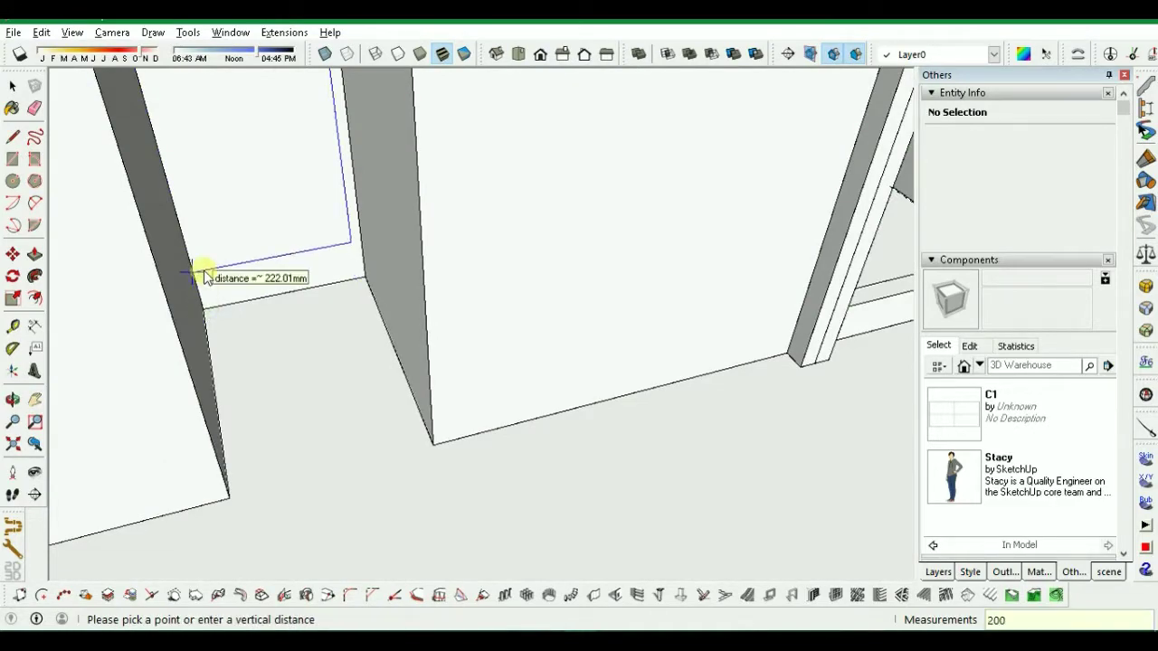
pyautogui.press('Return')
# - Place a 750 by 2100 mm door opening in the passage's side wall near its free corner, raised 200 mm
pyautogui.scroll(-3, 584, 442)
pyautogui.moveTo(589, 444); pyautogui.dragTo(370, 401, button='middle')
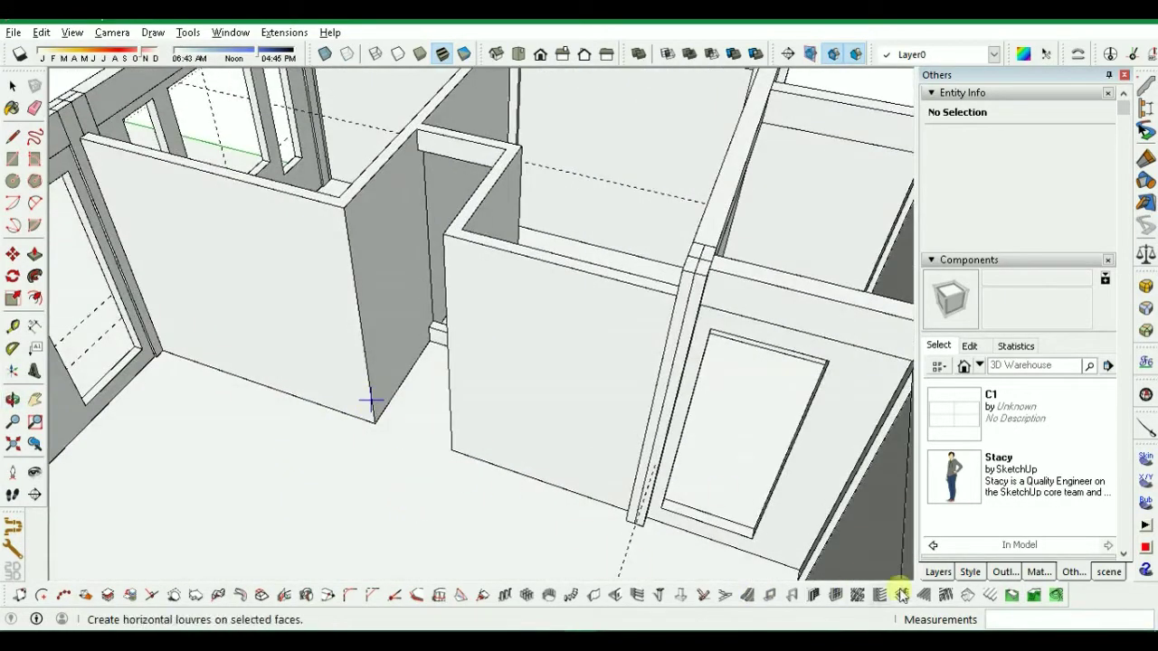
pyautogui.click(615, 595)
pyautogui.click(678, 428)
pyautogui.click(618, 597)
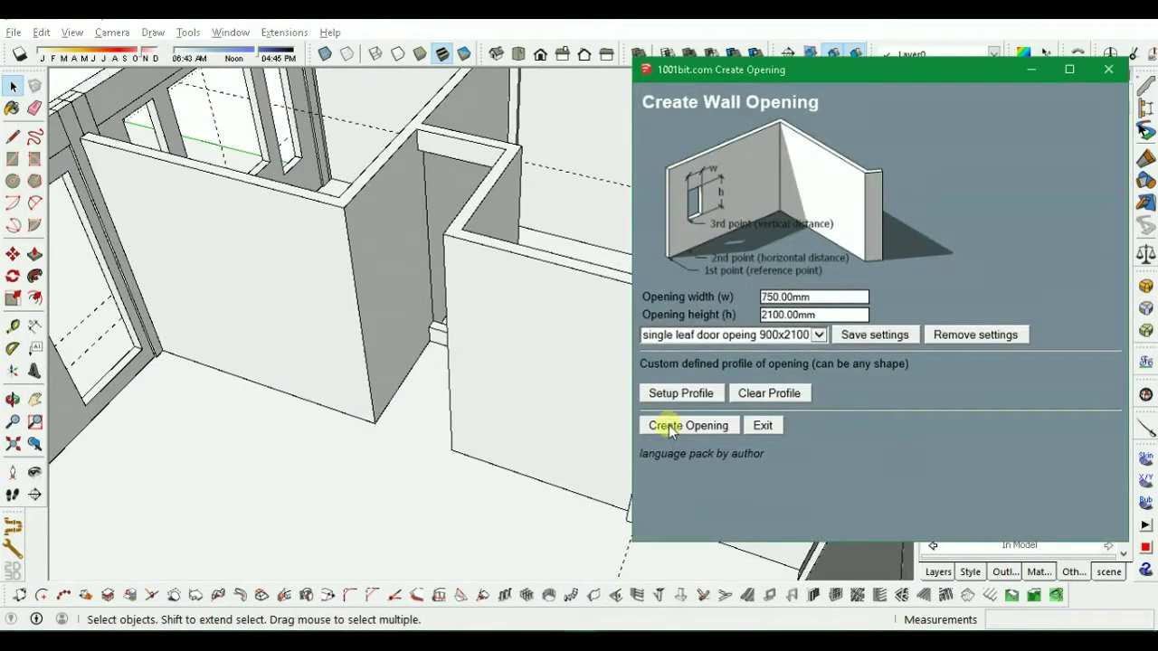
pyautogui.click(666, 425)
pyautogui.scroll(4, 380, 387)
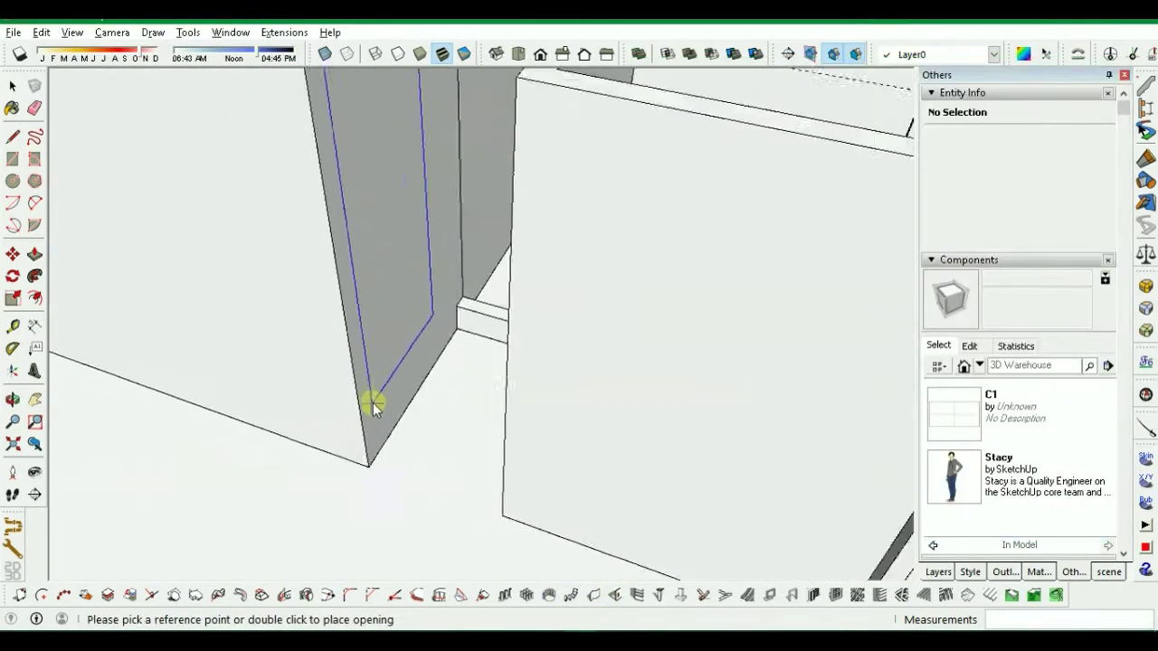
pyautogui.click(367, 475)
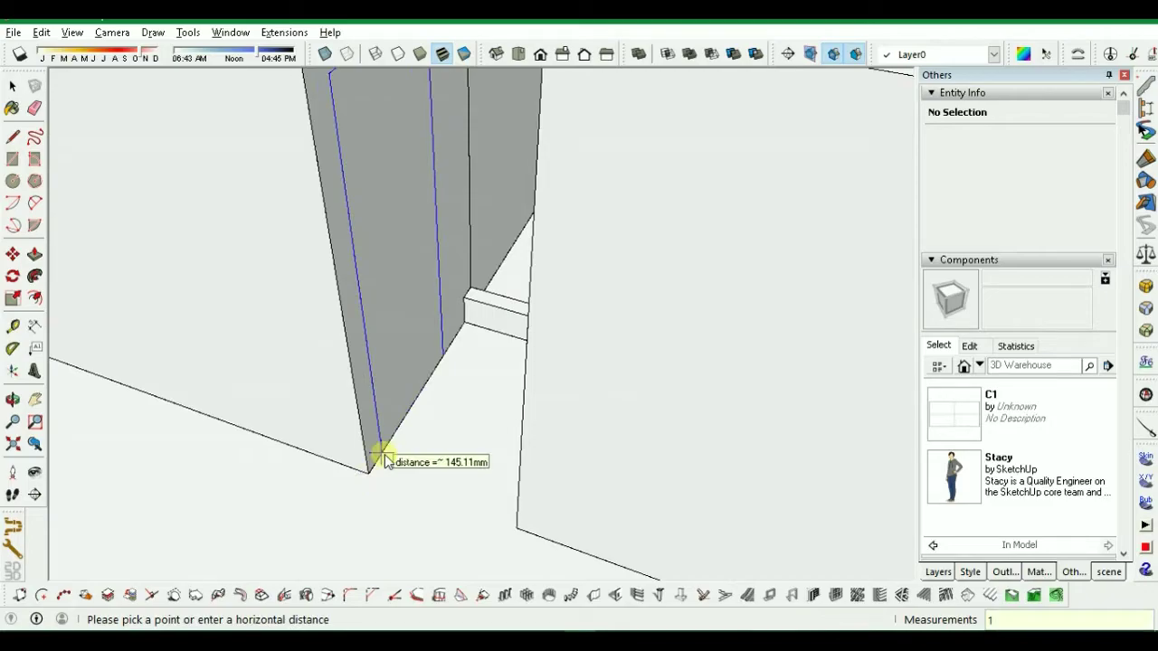
pyautogui.write('200')
pyautogui.press('Return')
# - Resize the opening and place it as a narrow window in the recessed rear corner wall, 600 mm above the base
pyautogui.scroll(-5, 398, 398)
pyautogui.moveTo(443, 357); pyautogui.dragTo(584, 504, button='middle')
pyautogui.scroll(-4, 570, 488)
pyautogui.moveTo(543, 461); pyautogui.dragTo(594, 408, button='middle')
pyautogui.scroll(3, 594, 408)
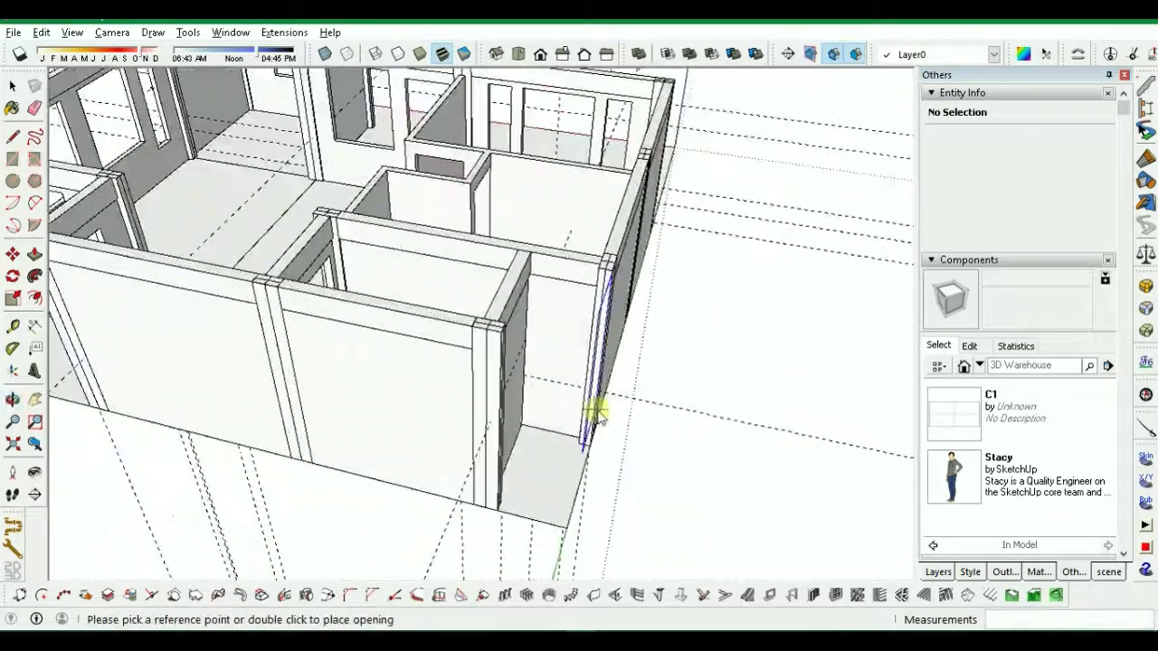
pyautogui.click(616, 597)
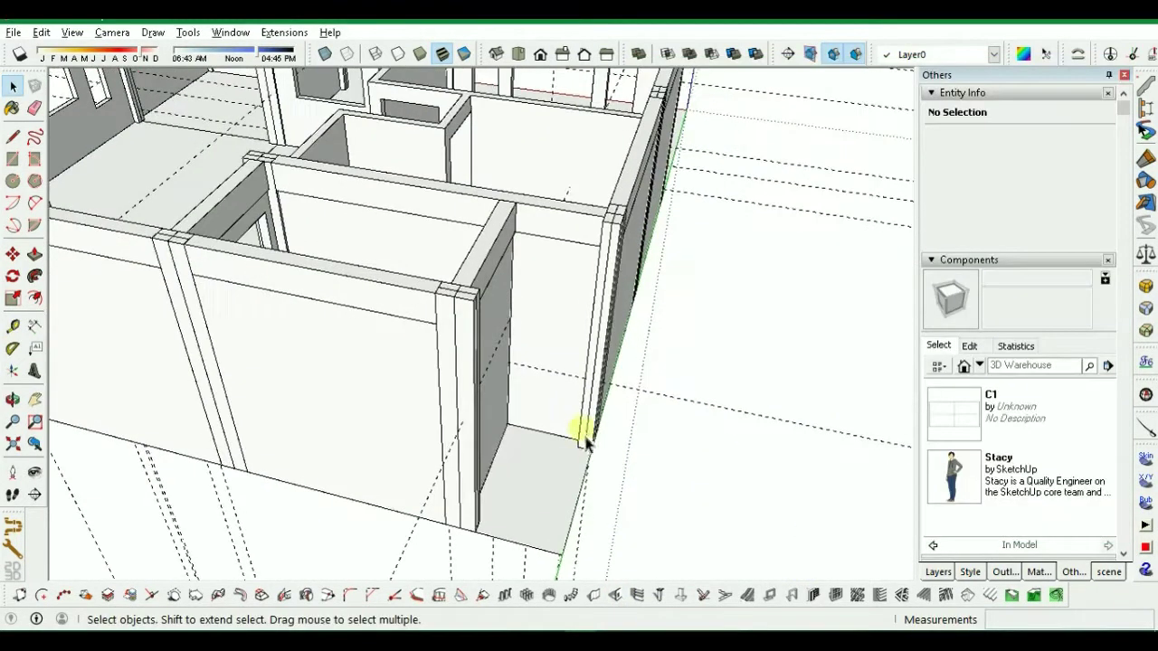
pyautogui.click(616, 596)
pyautogui.click(689, 426)
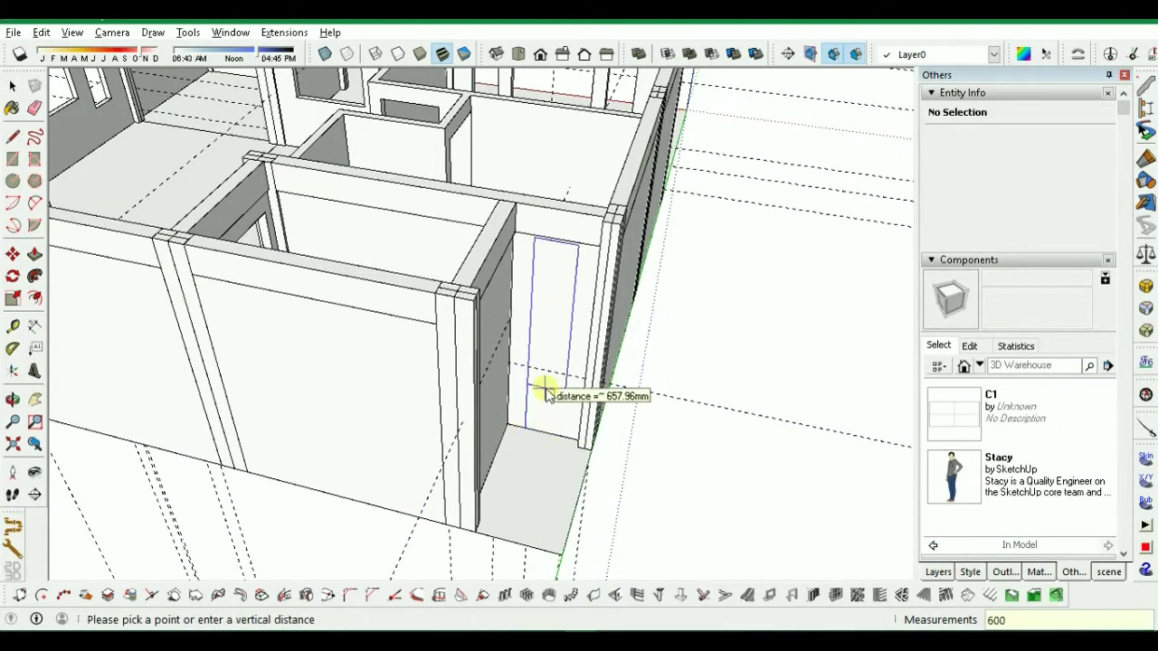
pyautogui.press('Return')
# - Place a narrow tall opening on the lower guide near the outer column of the side wall's blank bay
pyautogui.moveTo(543, 452); pyautogui.dragTo(797, 407, button='middle')
pyautogui.scroll(-5, 545, 354)
pyautogui.moveTo(548, 357); pyautogui.dragTo(805, 457, button='middle')
pyautogui.scroll(-4, 696, 434)
pyautogui.moveTo(696, 434); pyautogui.dragTo(378, 445, button='middle')
pyautogui.scroll(6, 315, 483)
pyautogui.click(206, 491)
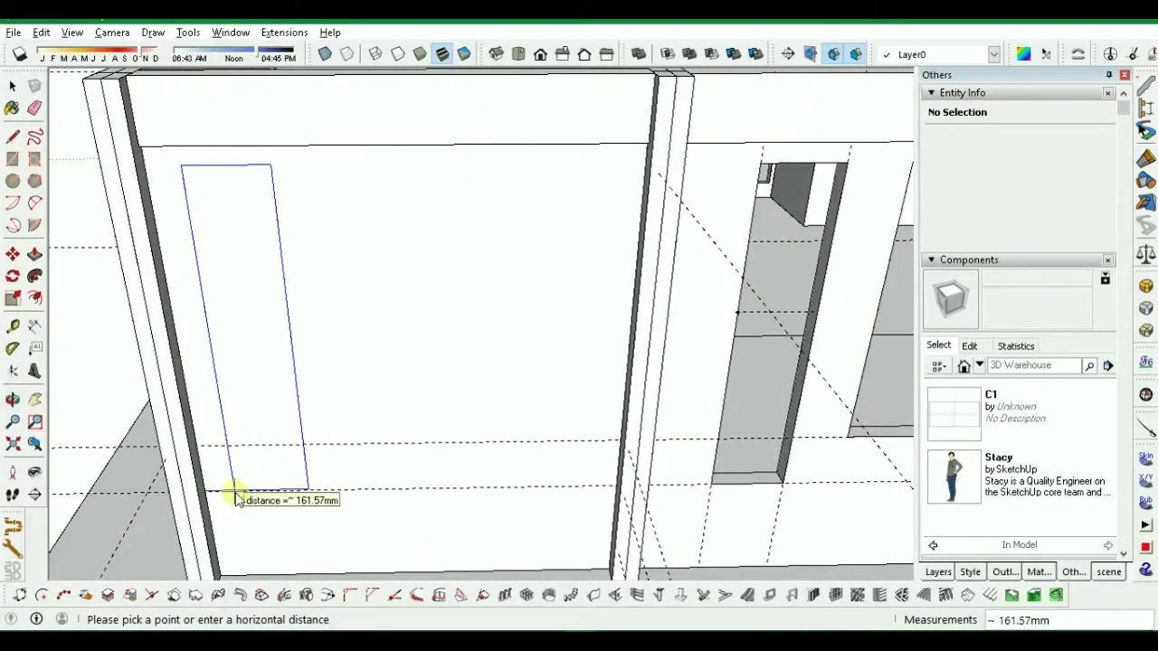
pyautogui.press('space')
pyautogui.click(615, 598)
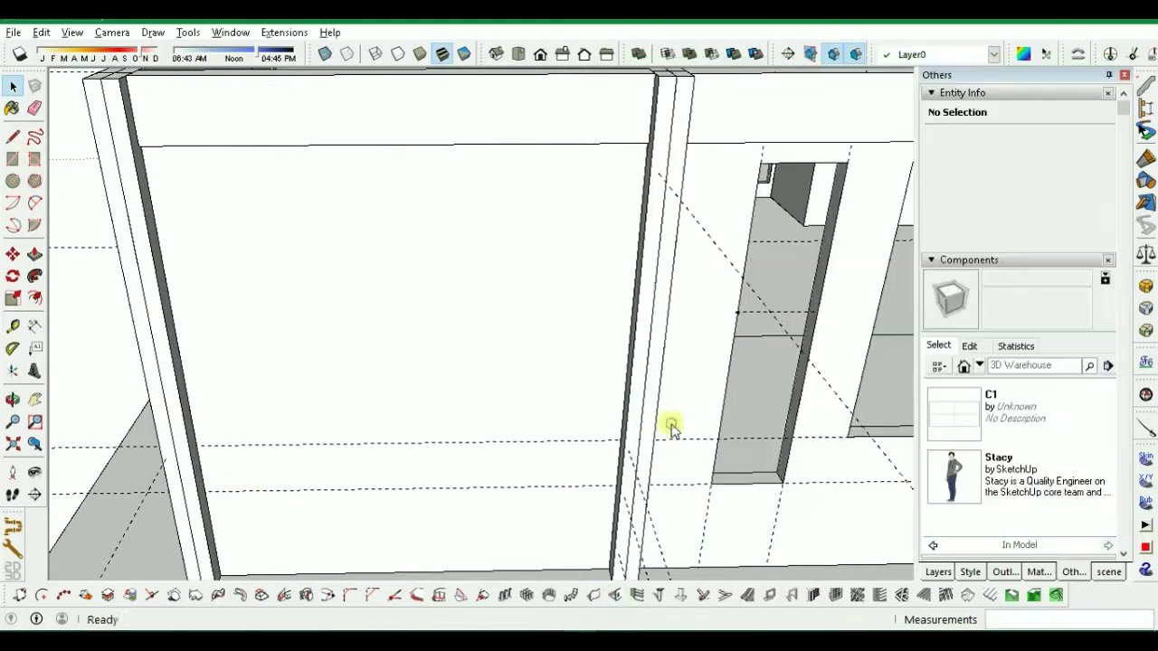
pyautogui.click(209, 495)
pyautogui.press('Return')
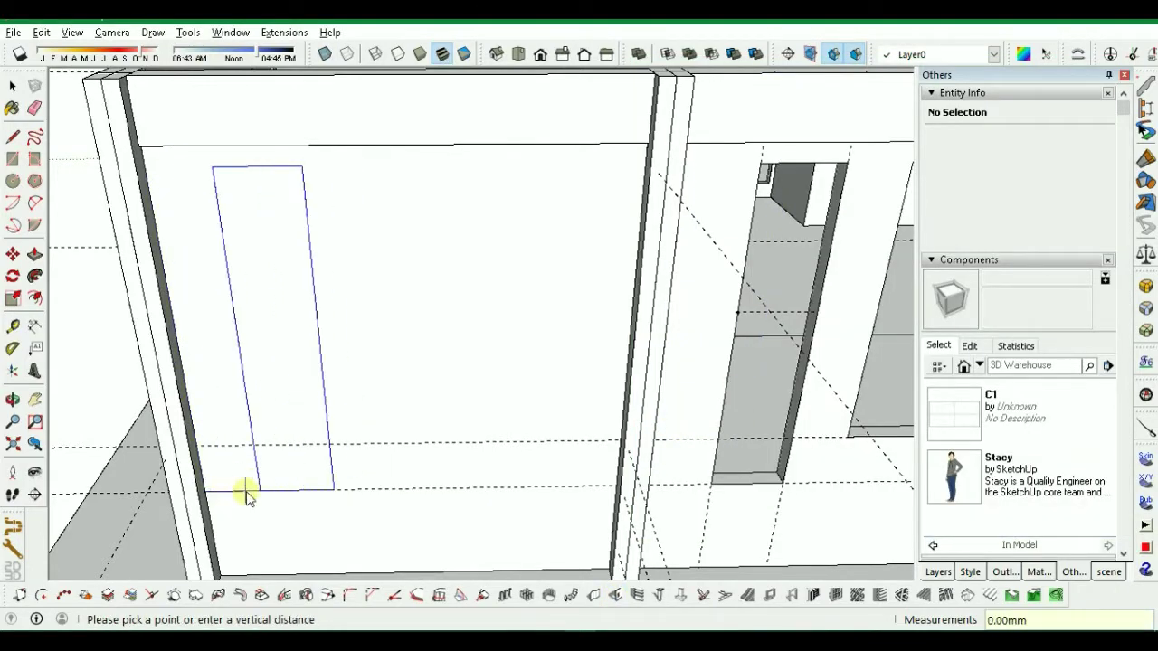
pyautogui.click(251, 494)
# - Place a matching opening in the same bay on the lower guide, starting 700 mm from the opposite column
pyautogui.moveTo(434, 495); pyautogui.dragTo(534, 490, button='middle')
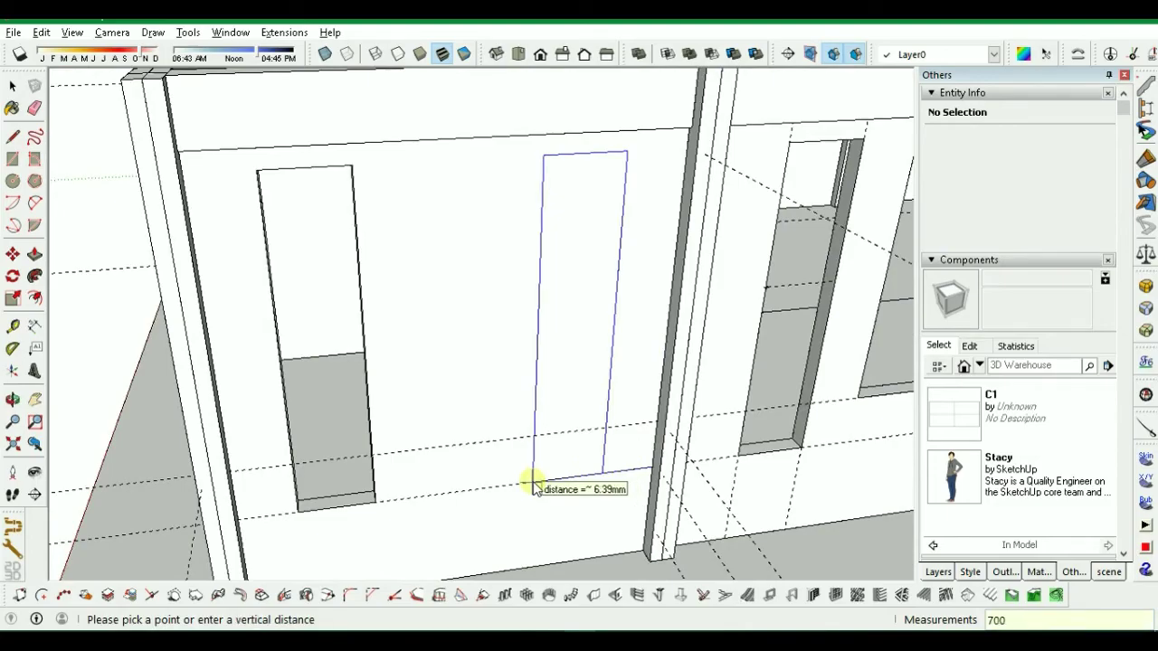
pyautogui.scroll(-5, 430, 421)
pyautogui.moveTo(428, 419); pyautogui.dragTo(678, 473, button='middle')
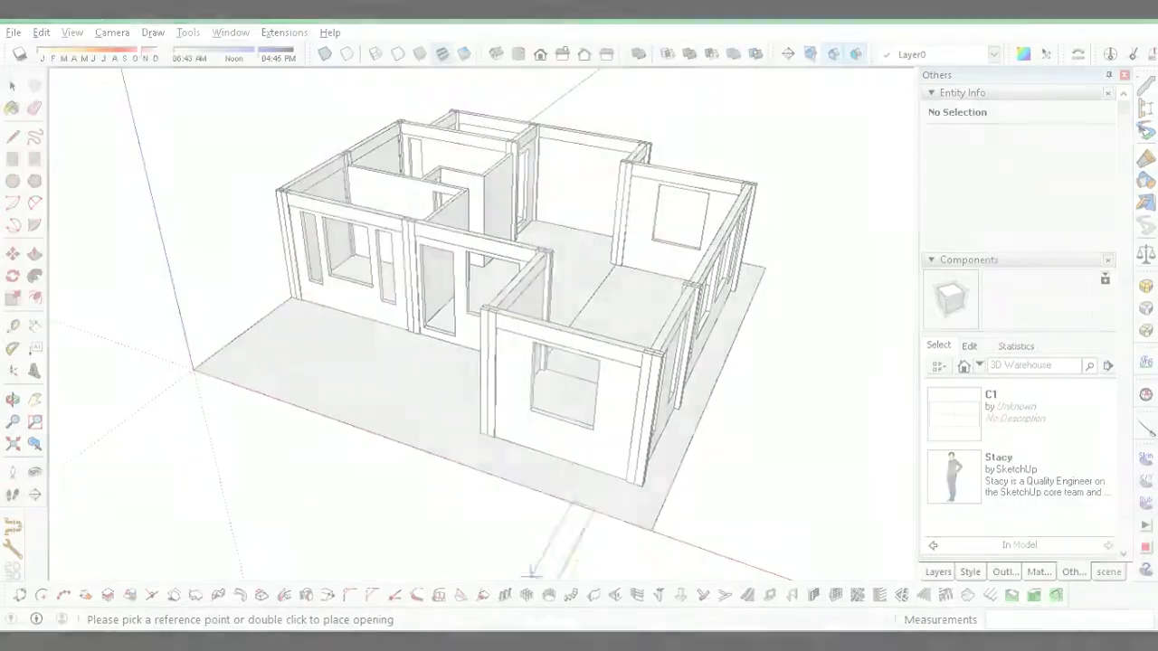